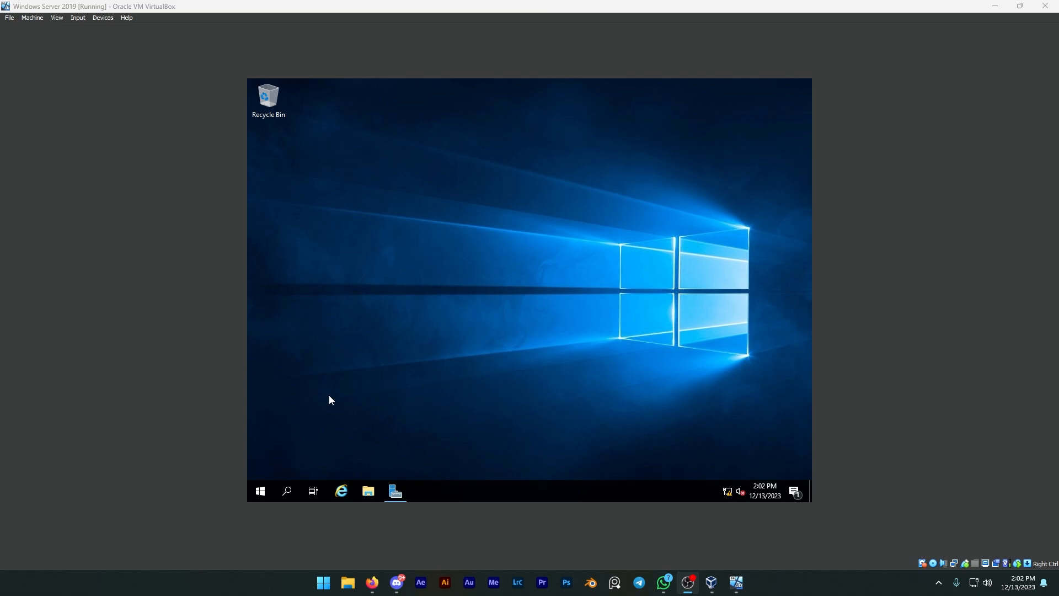
Check the signed-in account's details under Accounts in Windows Settings, and close Settings
{"action": "left_click", "coordinate": [254, 488]}
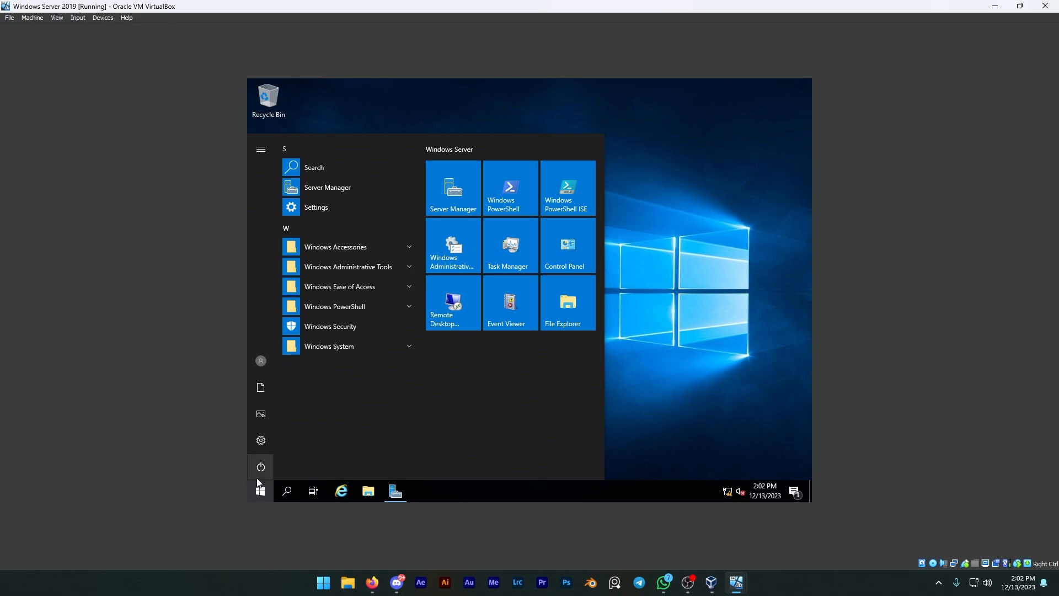
{"action": "left_click", "coordinate": [263, 361]}
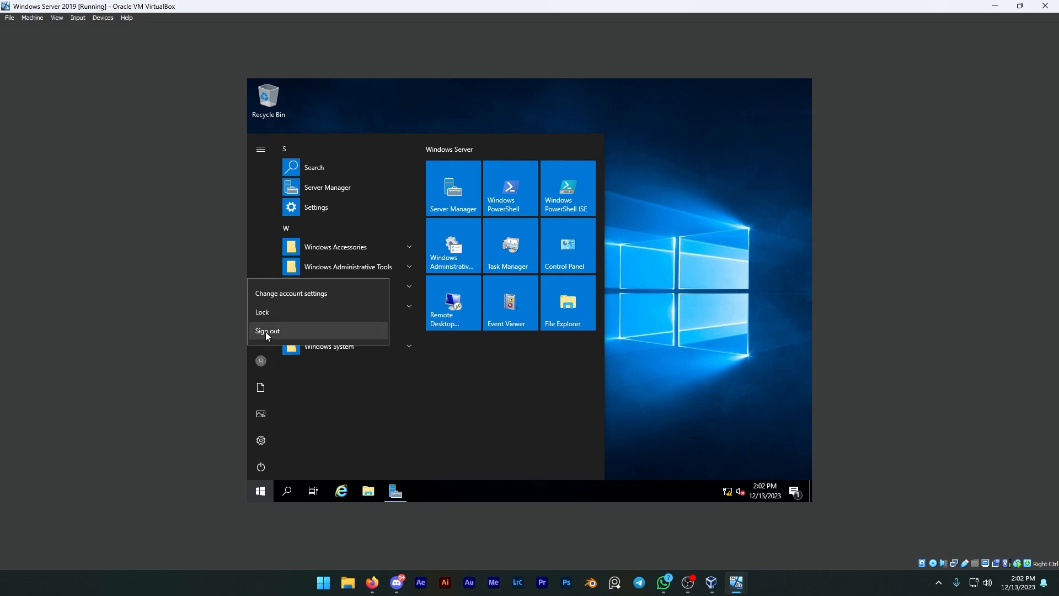
{"action": "left_click", "coordinate": [265, 445]}
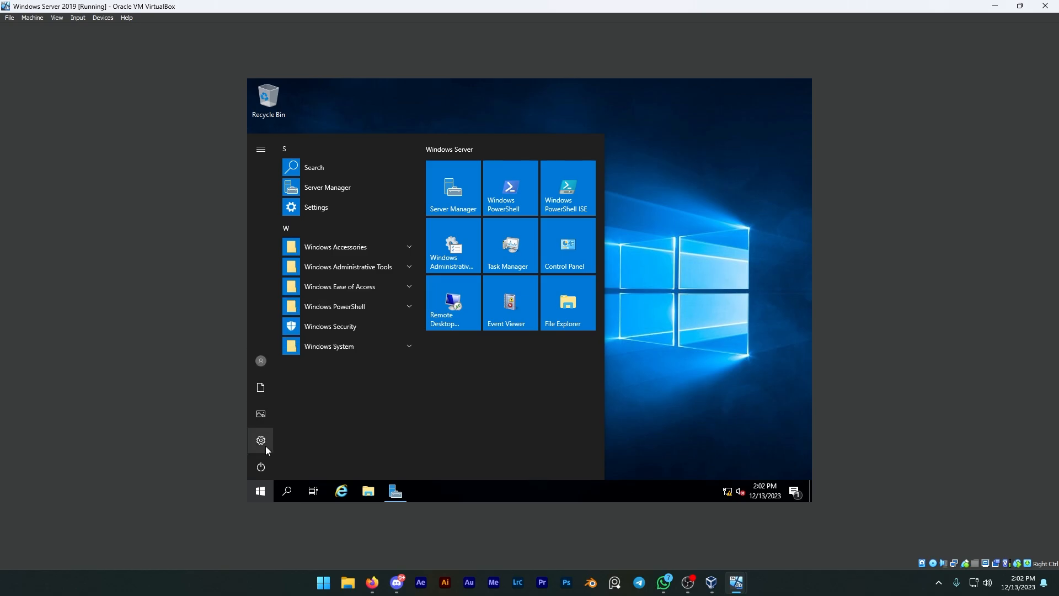
{"action": "left_click", "coordinate": [264, 445]}
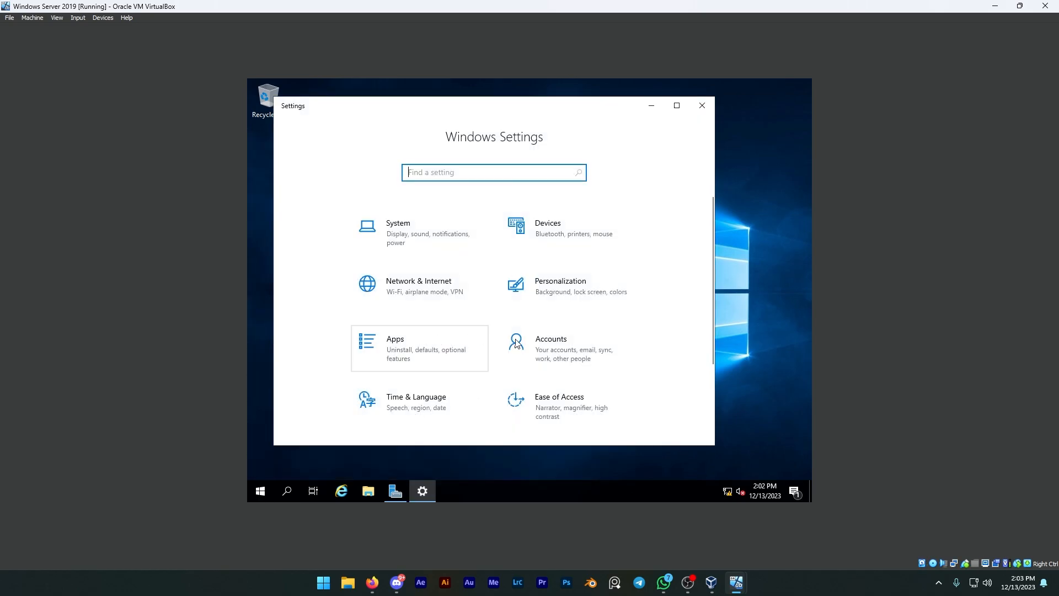
{"action": "left_click", "coordinate": [546, 360]}
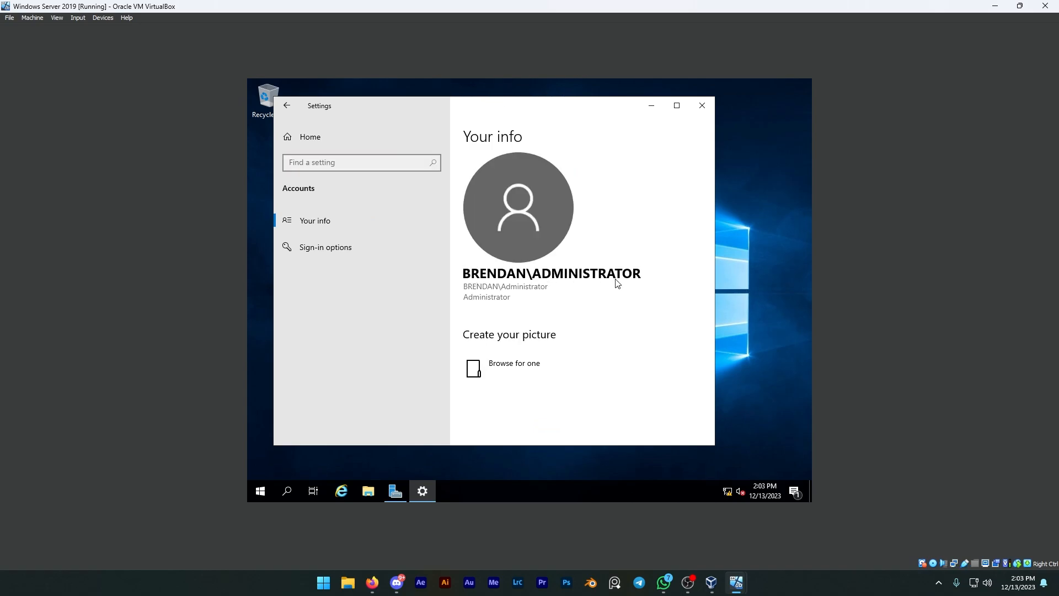
{"action": "left_click", "coordinate": [699, 108]}
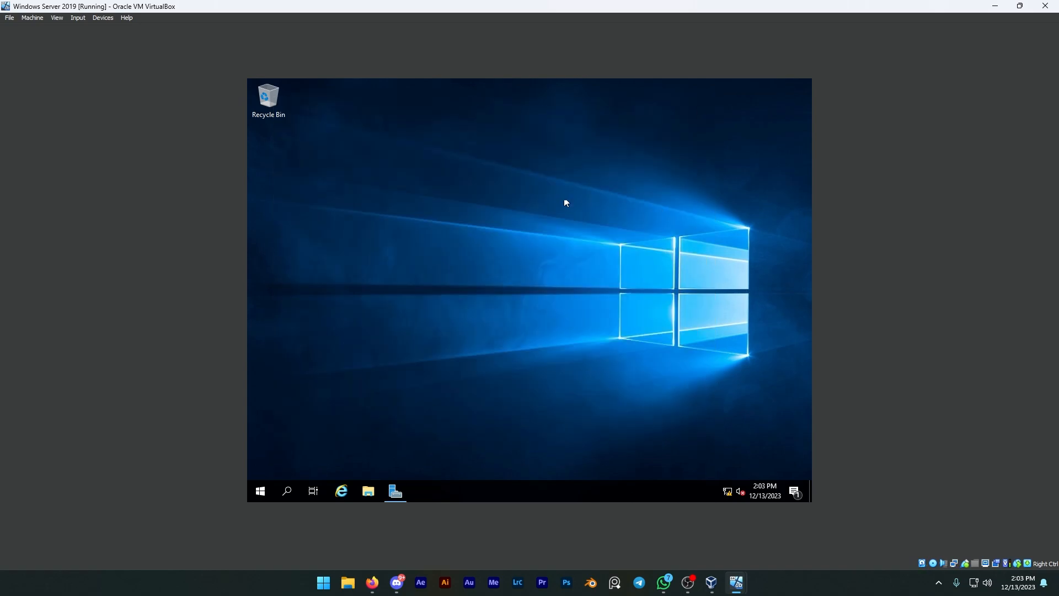
{"action": "left_click_drag", "start_coordinate": [452, 134], "coordinate": [786, 406]}
{"action": "left_click_drag", "start_coordinate": [346, 142], "coordinate": [788, 433]}
Create a new folder named HomeFolder in the root of Local Disk (C:)
{"action": "left_click", "coordinate": [369, 491]}
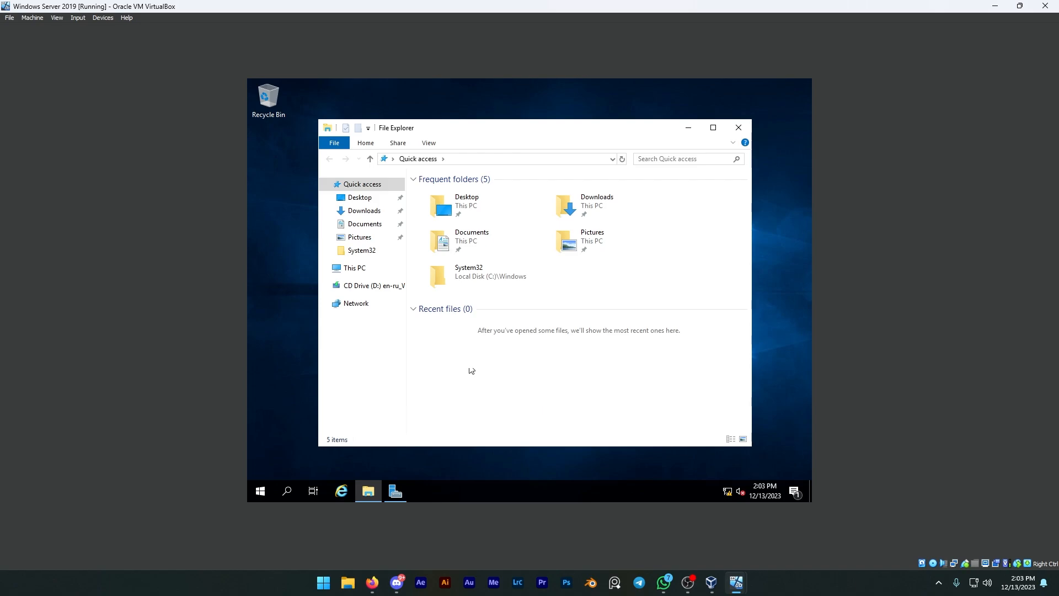
{"action": "left_click", "coordinate": [363, 270]}
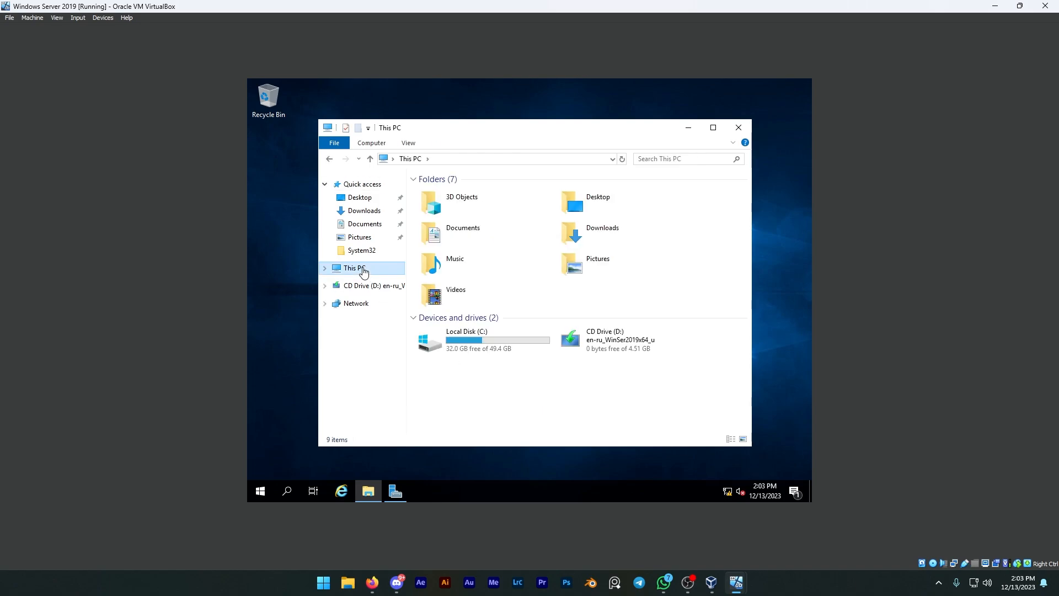
{"action": "double_click", "coordinate": [488, 340]}
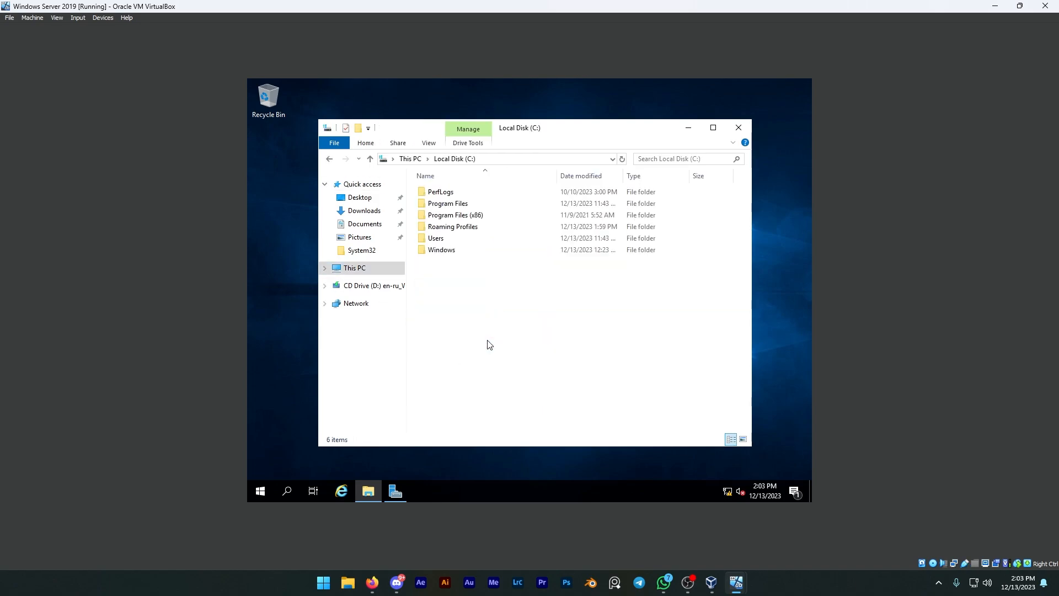
{"action": "right_click", "coordinate": [528, 336]}
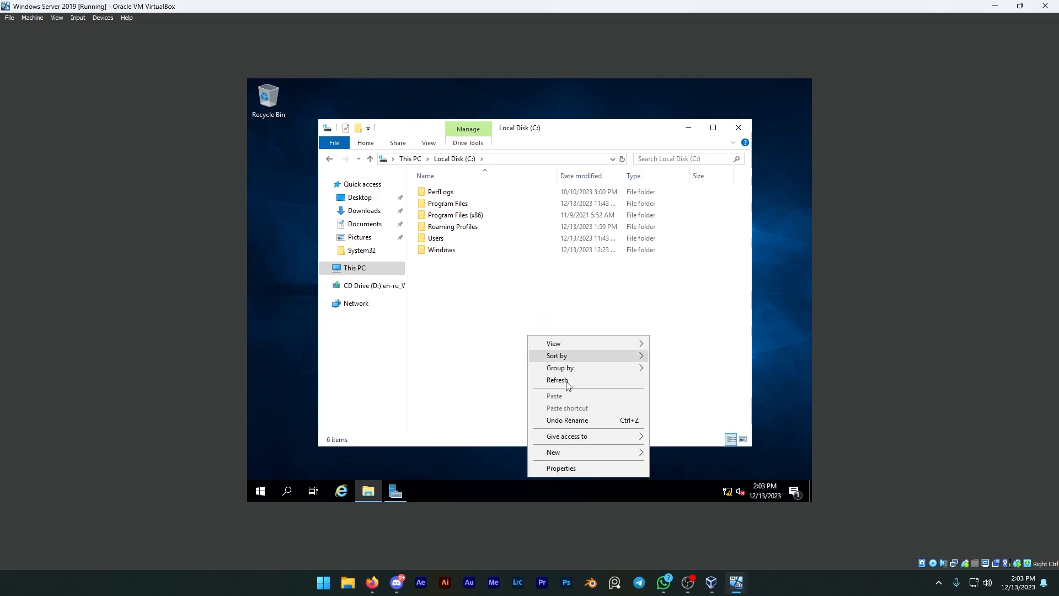
{"action": "mouse_move", "coordinate": [561, 454]}
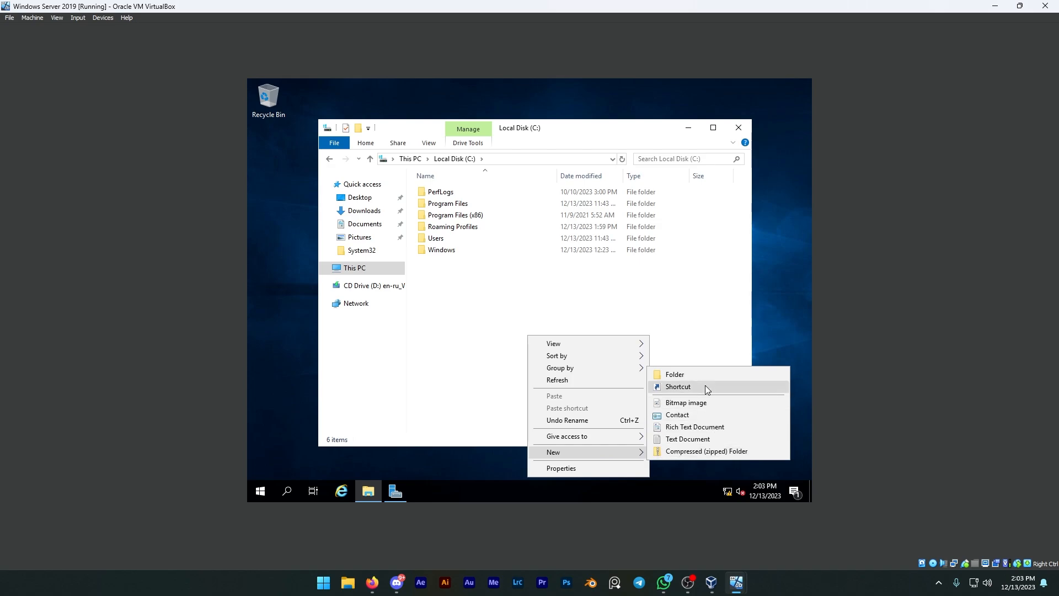
{"action": "left_click", "coordinate": [682, 374]}
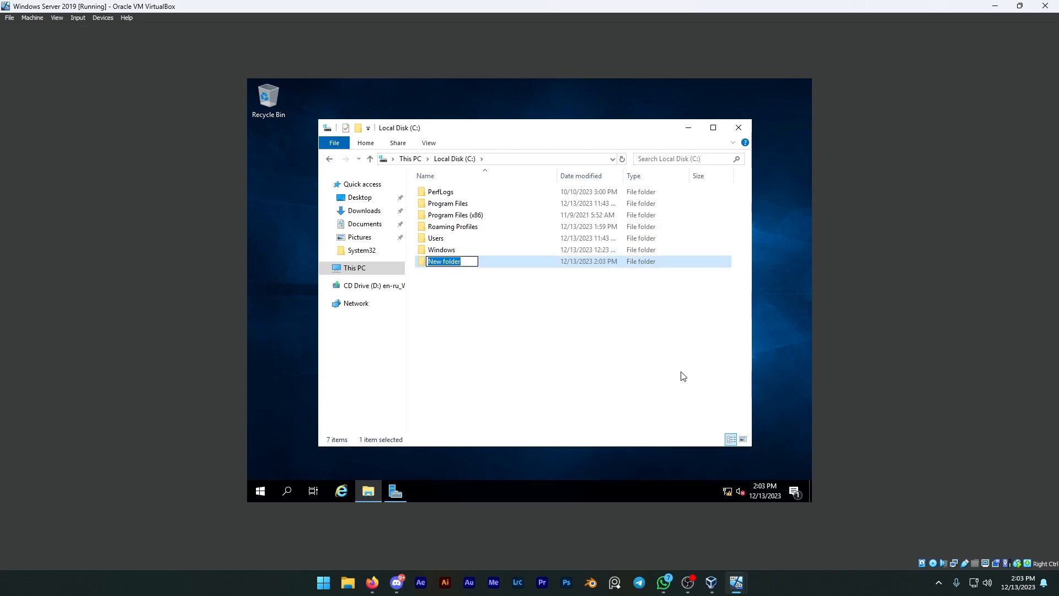
{"action": "type", "text": "HomeFolder"}
{"action": "key", "text": "Return"}
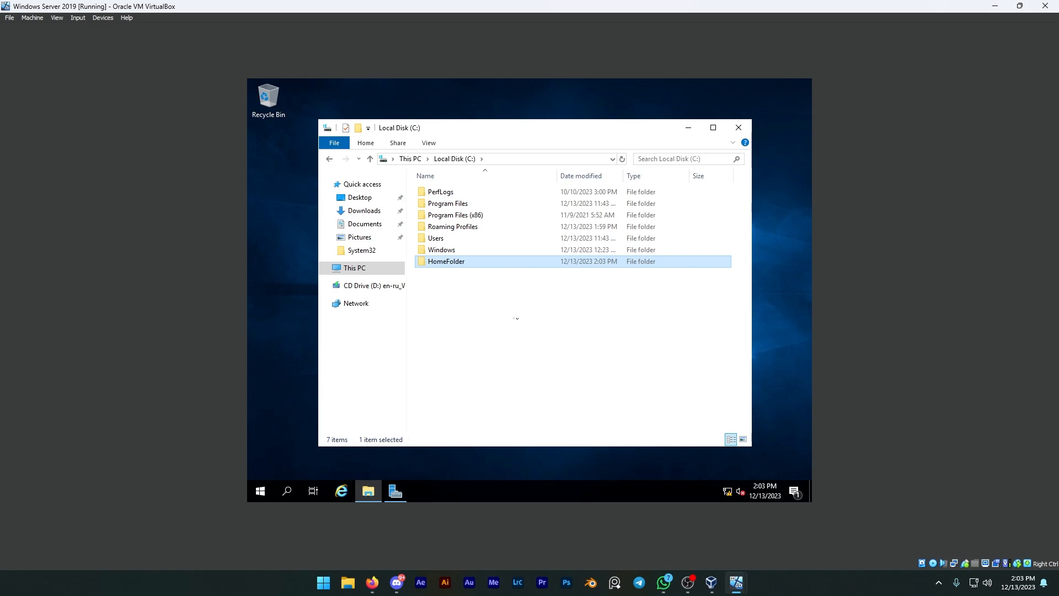
Share HomeFolder through Advanced Sharing with the hidden share name HomeFolder$
{"action": "right_click", "coordinate": [458, 264]}
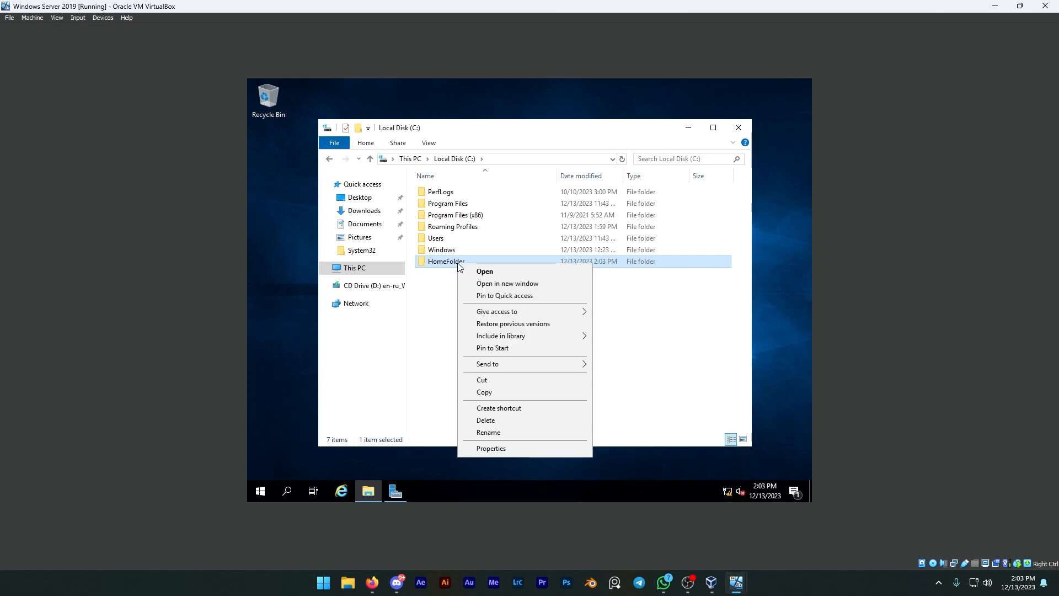
{"action": "left_click", "coordinate": [491, 448]}
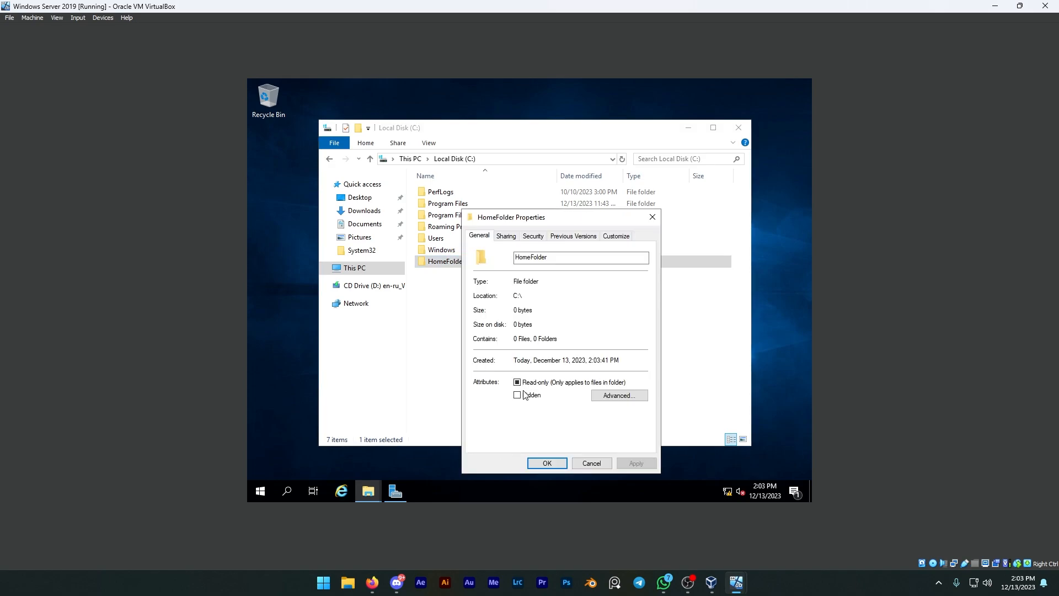
{"action": "left_click", "coordinate": [509, 241]}
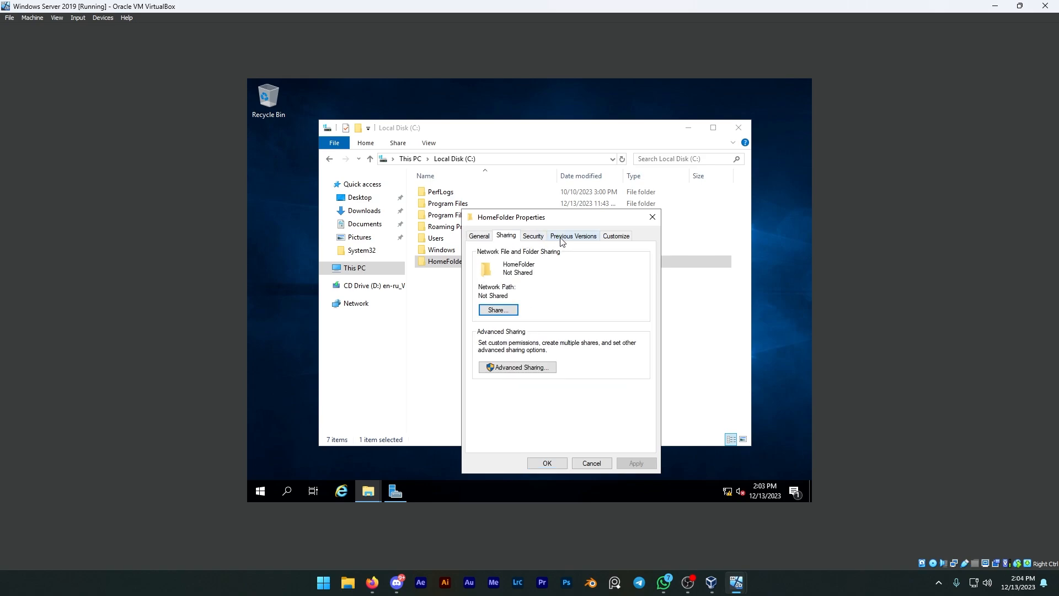
{"action": "left_click", "coordinate": [518, 367]}
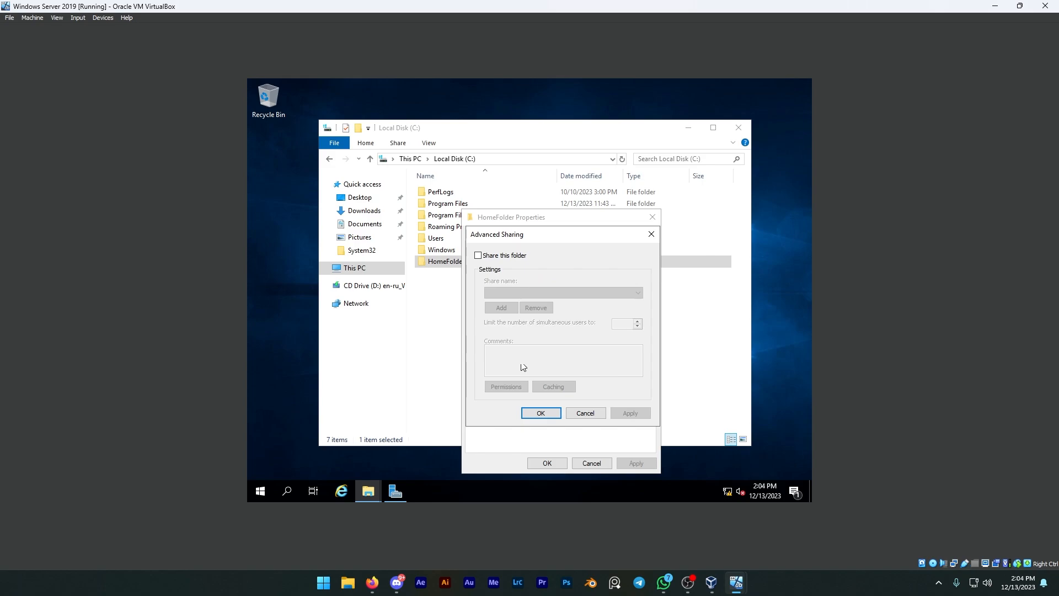
{"action": "left_click", "coordinate": [507, 257]}
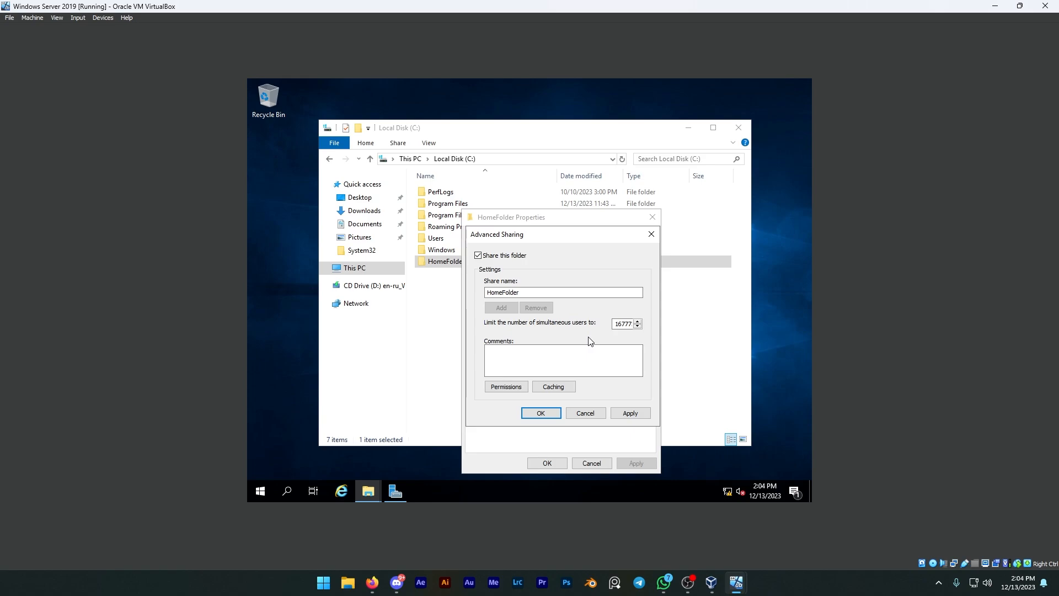
{"action": "left_click", "coordinate": [562, 291]}
{"action": "type", "text": "$"}
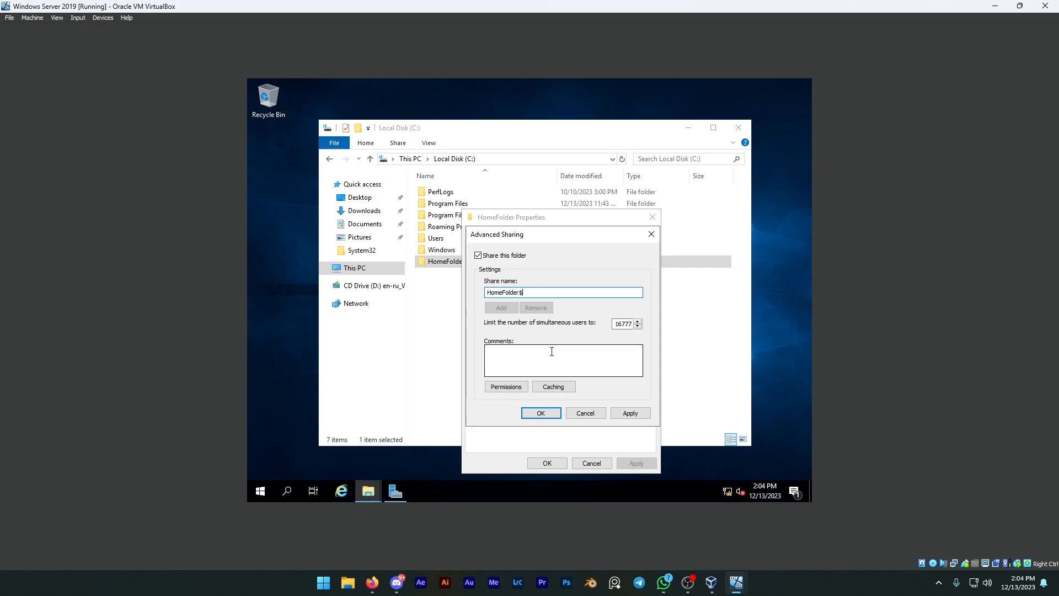
{"action": "left_click", "coordinate": [638, 417]}
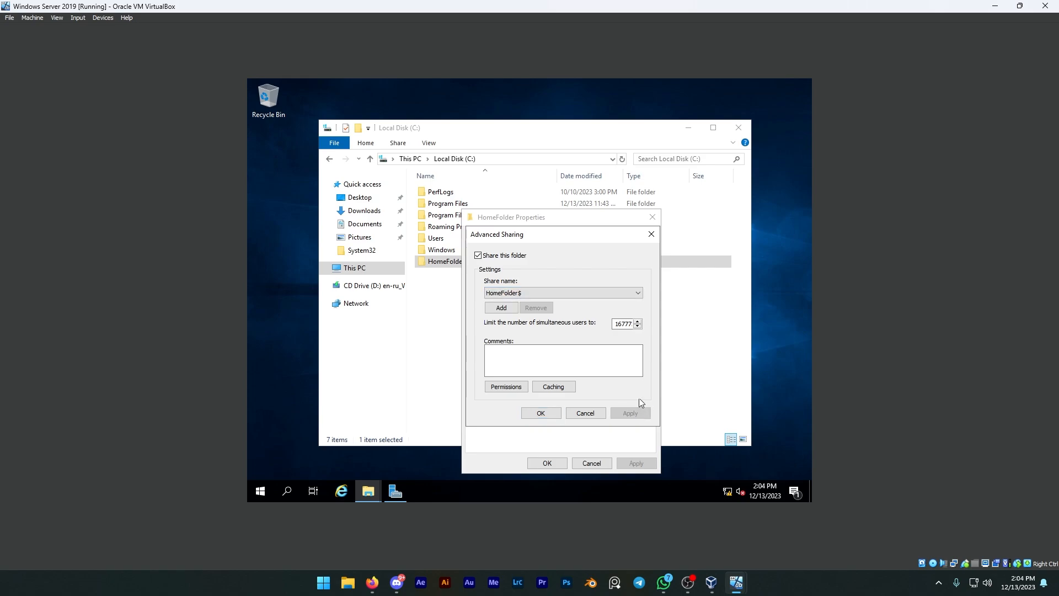
{"action": "left_click", "coordinate": [556, 414]}
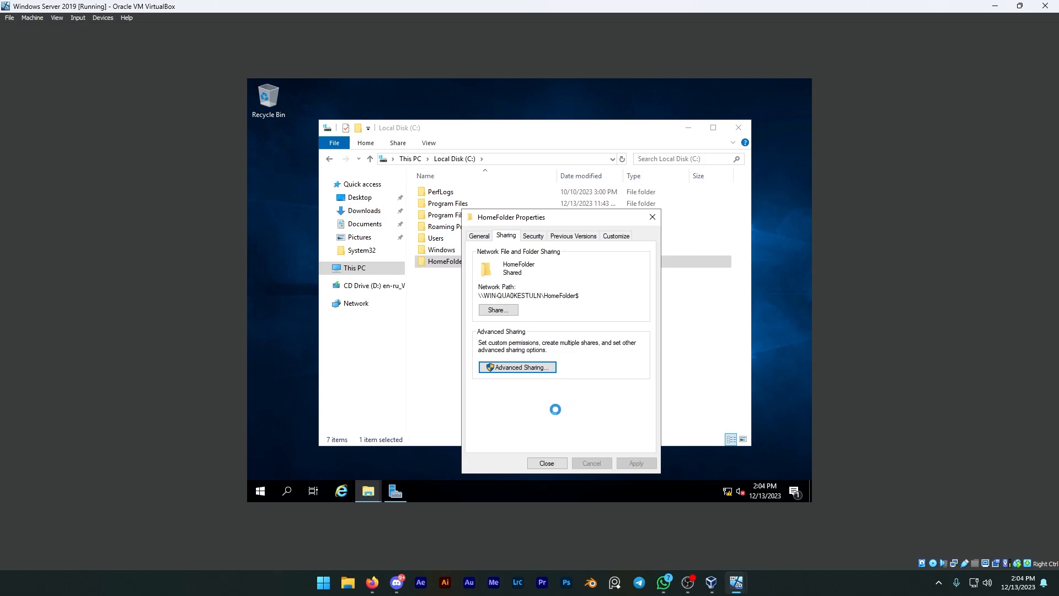
Add Everyone to the people HomeFolder is shared with, at the Read/Write permission level
{"action": "left_click", "coordinate": [511, 311]}
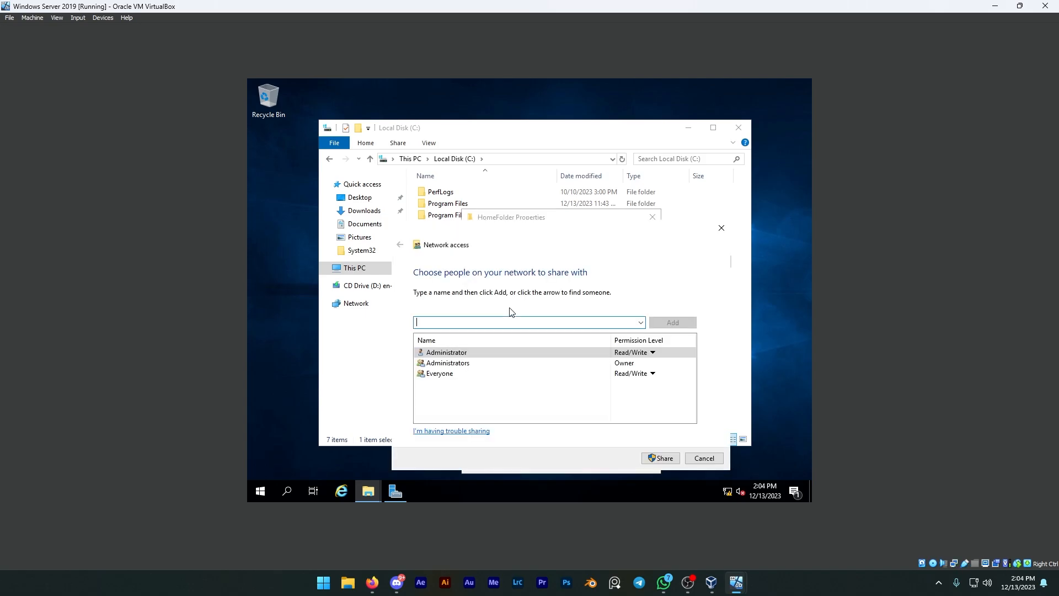
{"action": "left_click", "coordinate": [641, 323]}
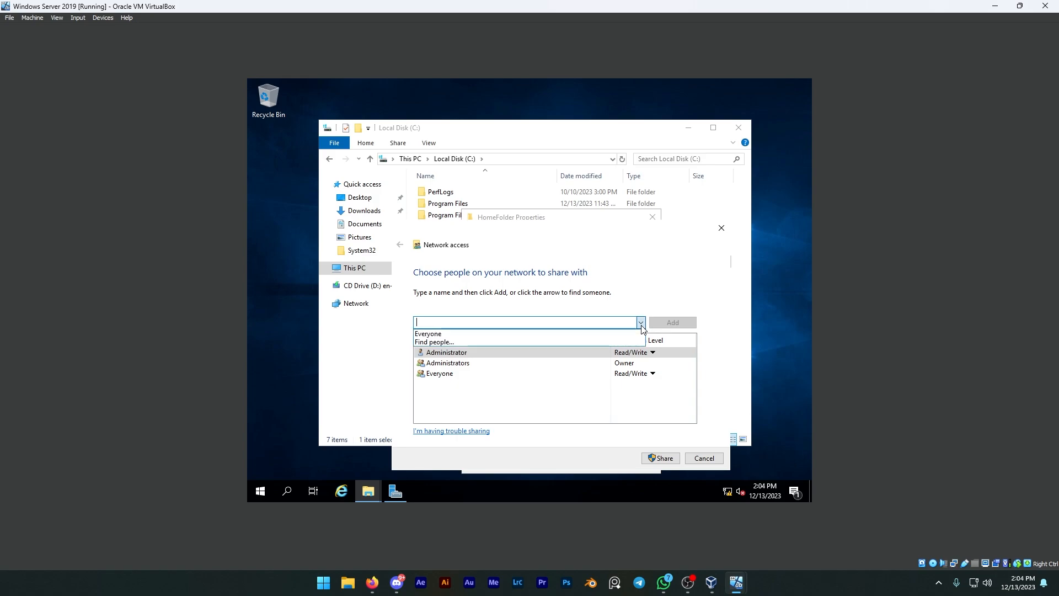
{"action": "left_click", "coordinate": [596, 335]}
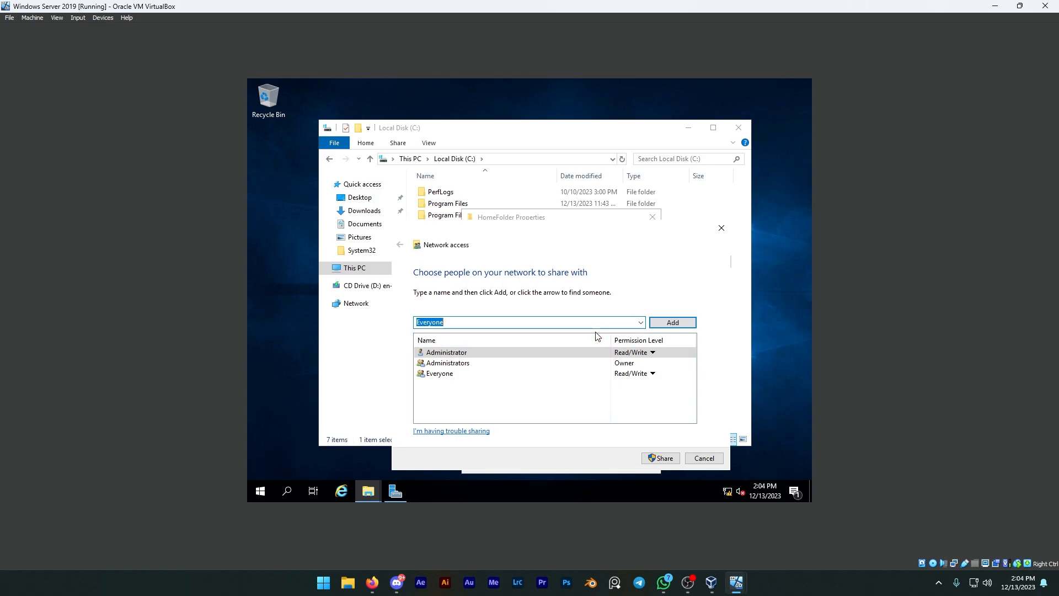
{"action": "left_click", "coordinate": [664, 324]}
{"action": "left_click", "coordinate": [601, 373]}
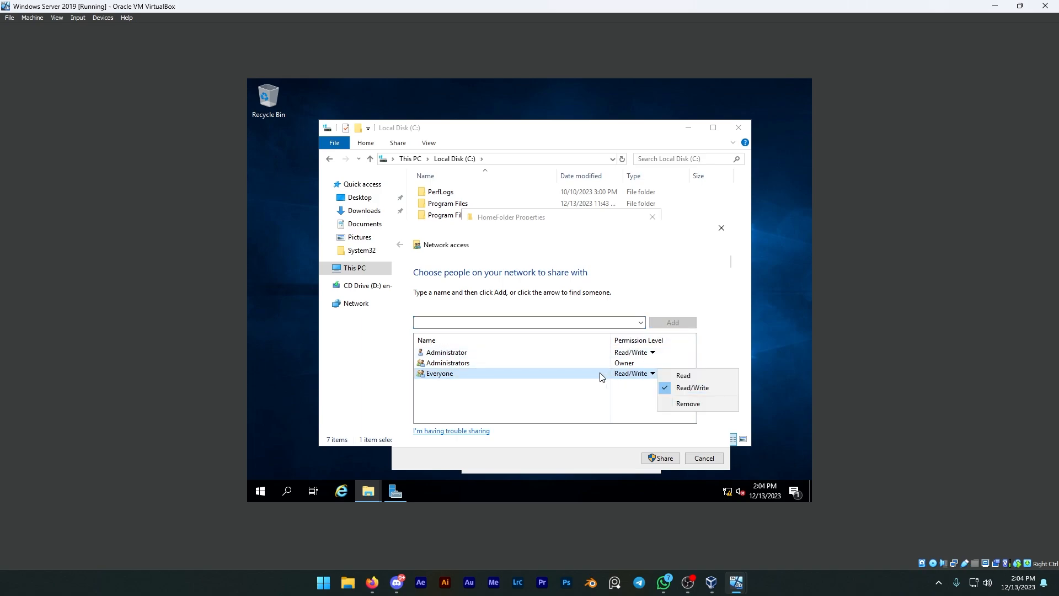
{"action": "left_click", "coordinate": [697, 393]}
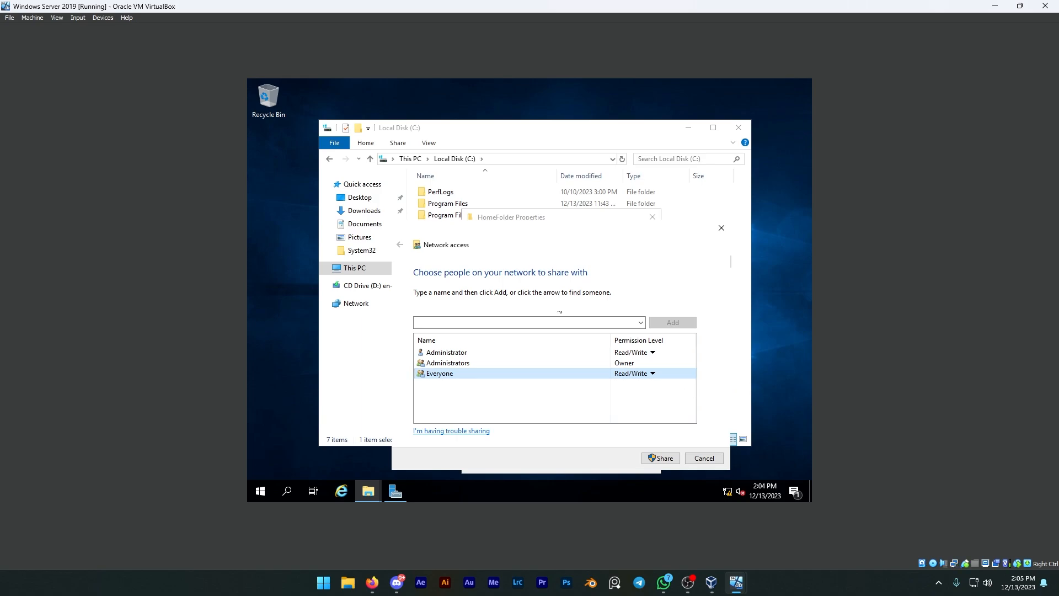
{"action": "left_click", "coordinate": [482, 322]}
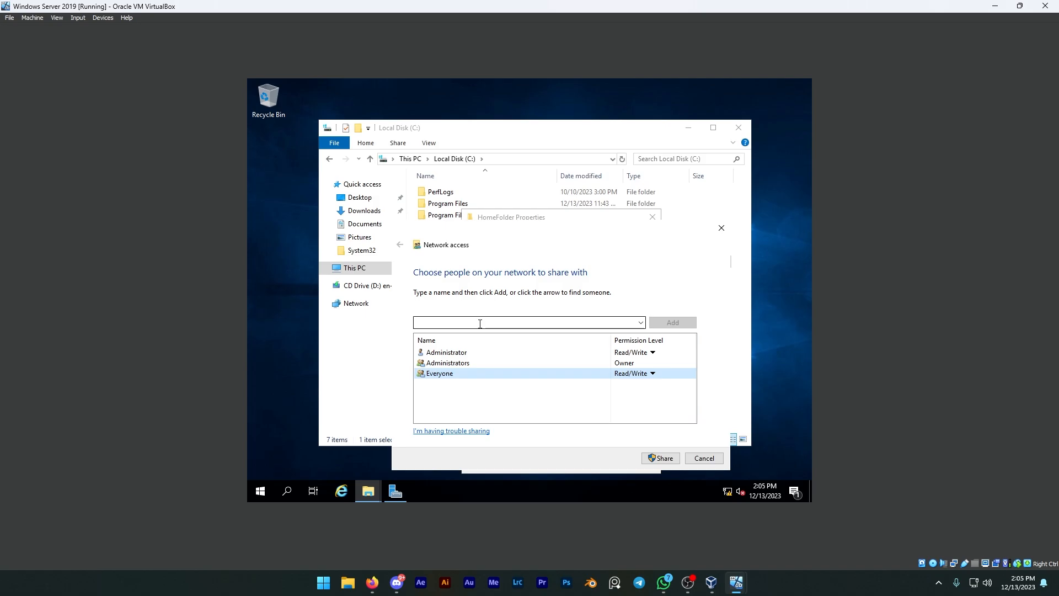
{"action": "key", "text": "Escape"}
Disable inheritance in HomeFolder's advanced security settings, converting the inherited permissions into explicit permissions
{"action": "left_click", "coordinate": [543, 236]}
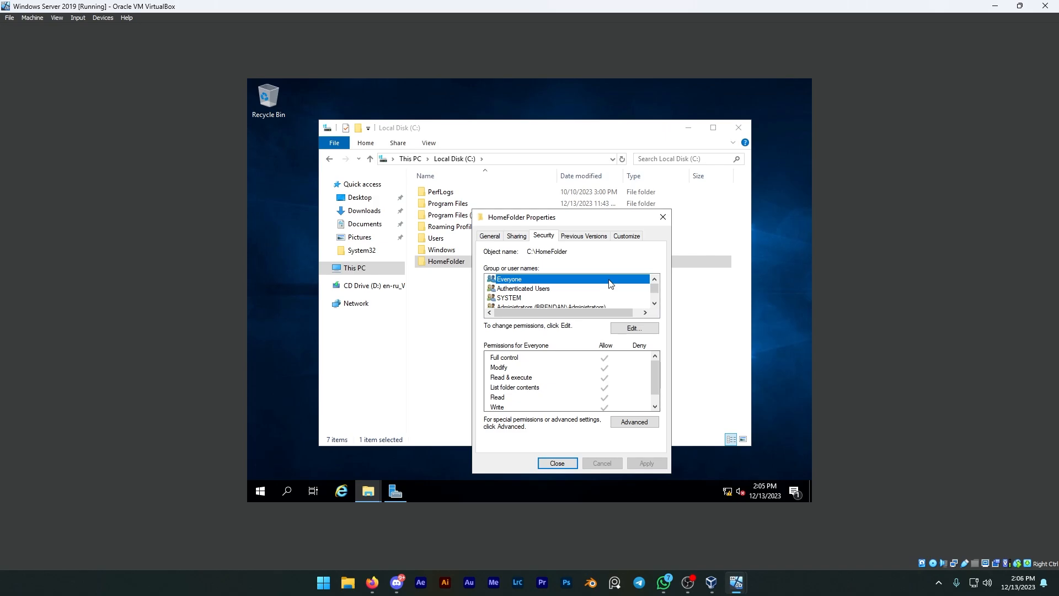
{"action": "left_click", "coordinate": [634, 422]}
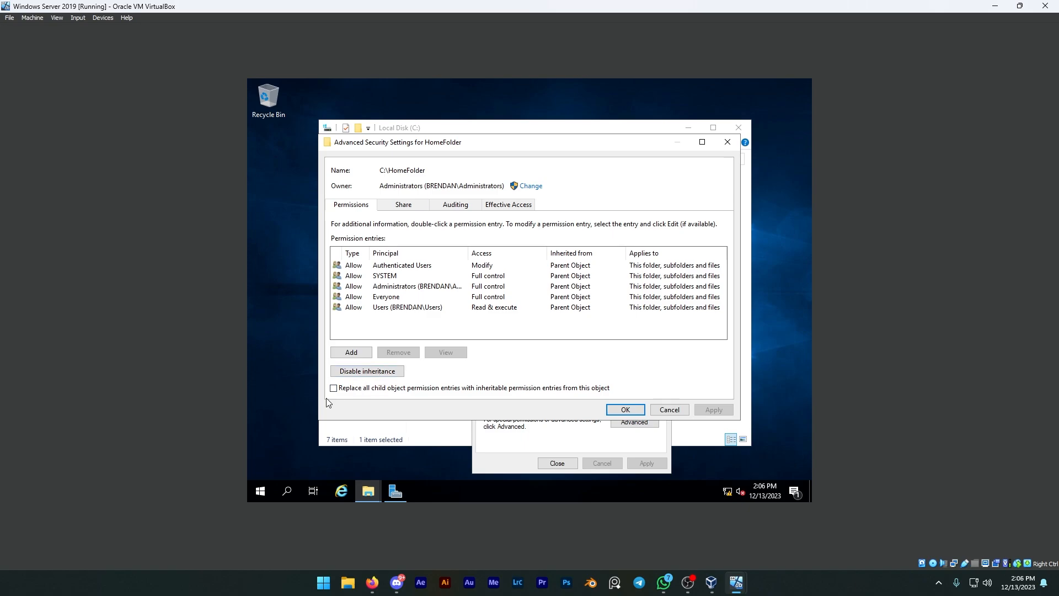
{"action": "left_click", "coordinate": [360, 377]}
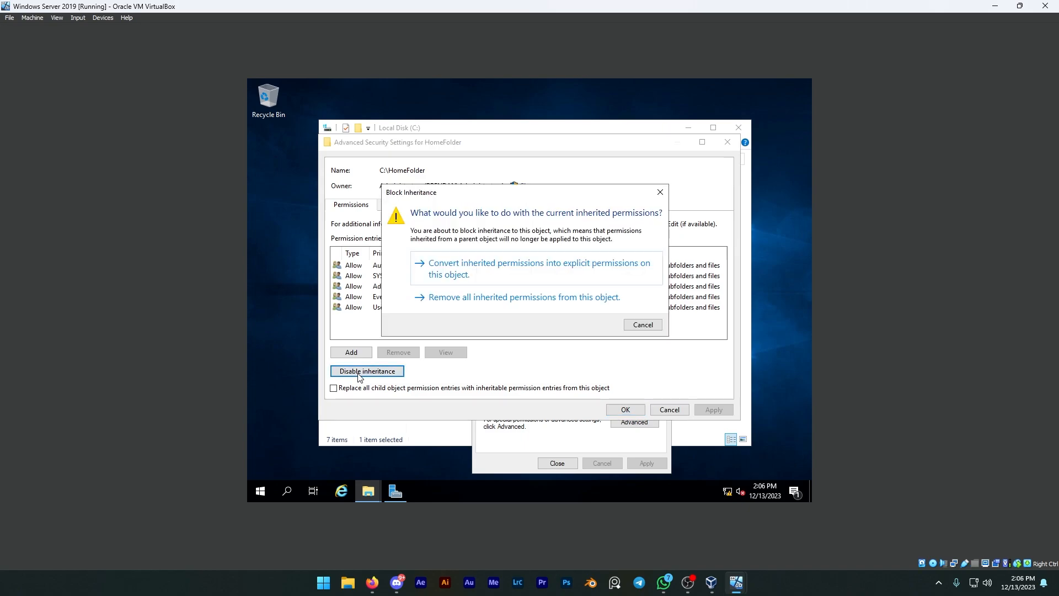
{"action": "left_click", "coordinate": [609, 271]}
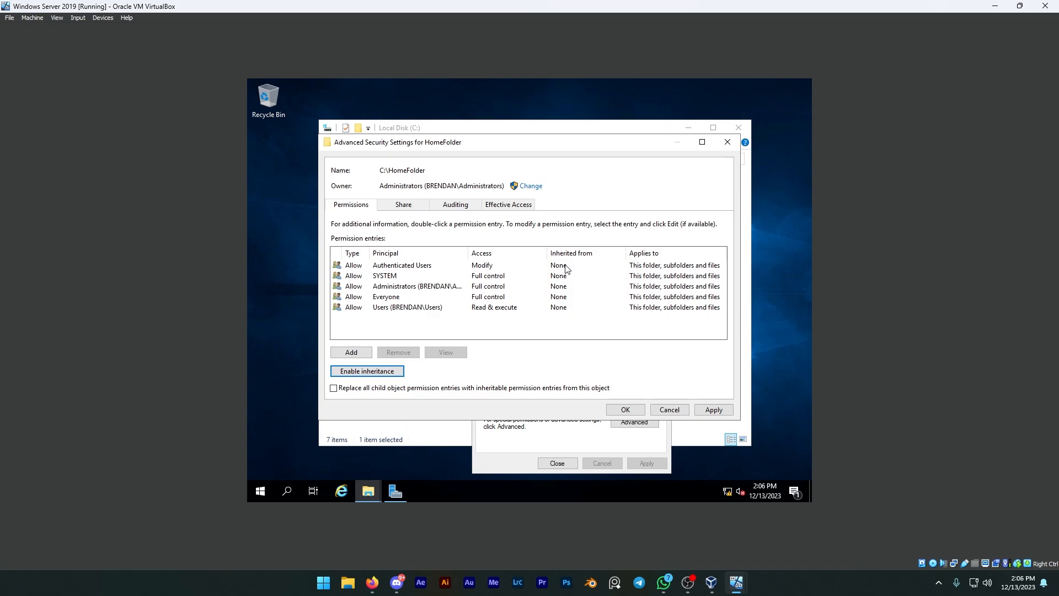
Remove the Users and Everyone permission entries from HomeFolder's advanced security settings
{"action": "left_click", "coordinate": [415, 310]}
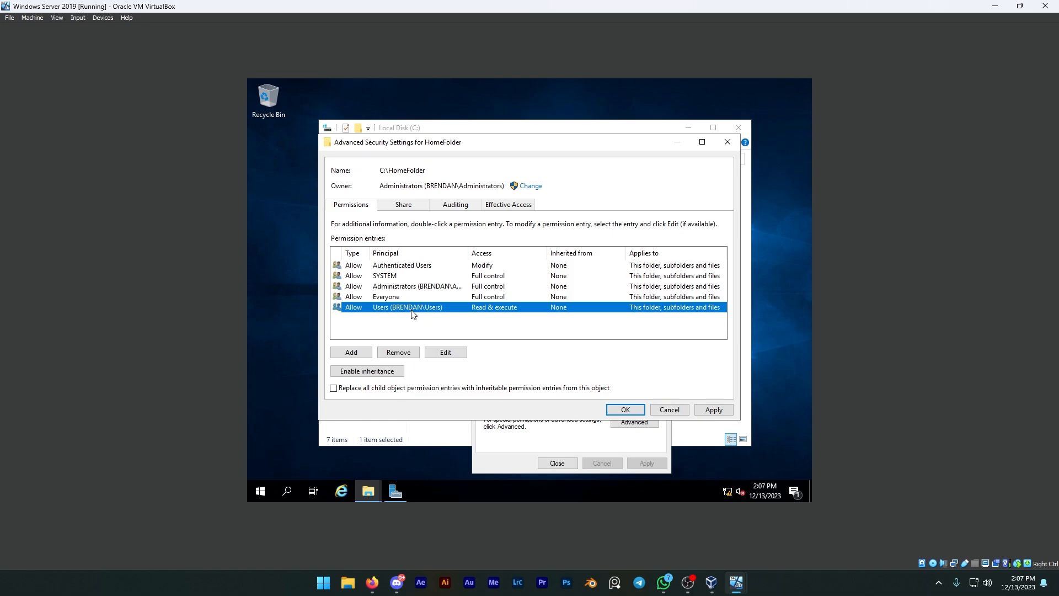
{"action": "left_click", "coordinate": [411, 354]}
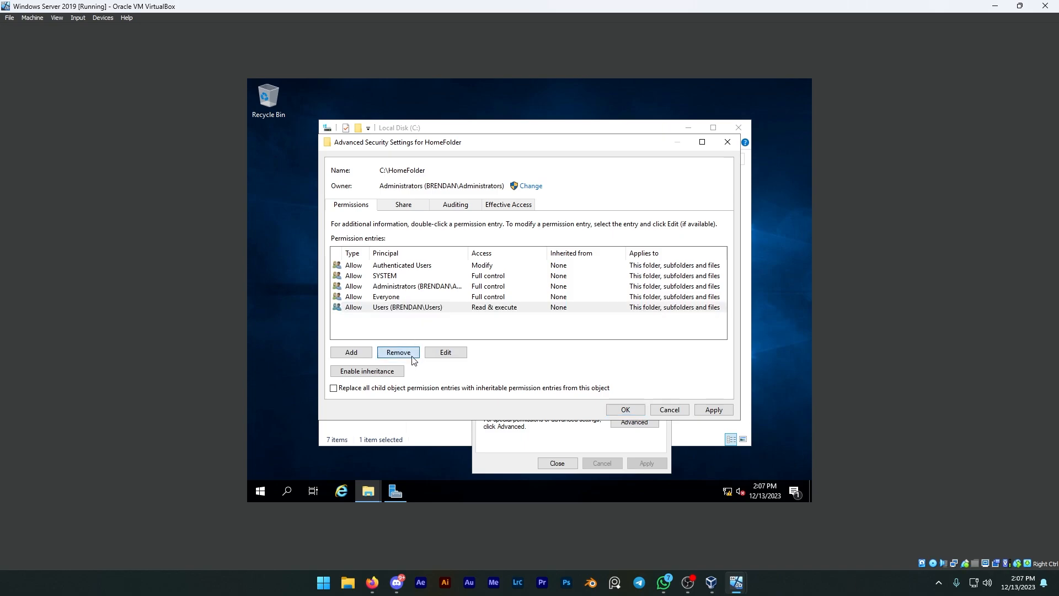
{"action": "left_click", "coordinate": [405, 298]}
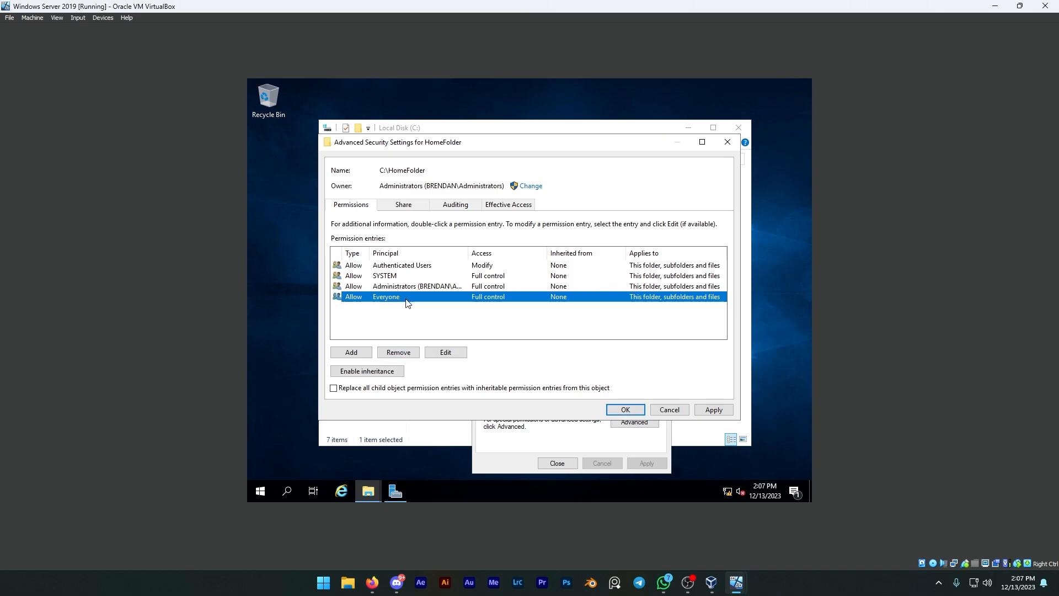
{"action": "left_click", "coordinate": [398, 353]}
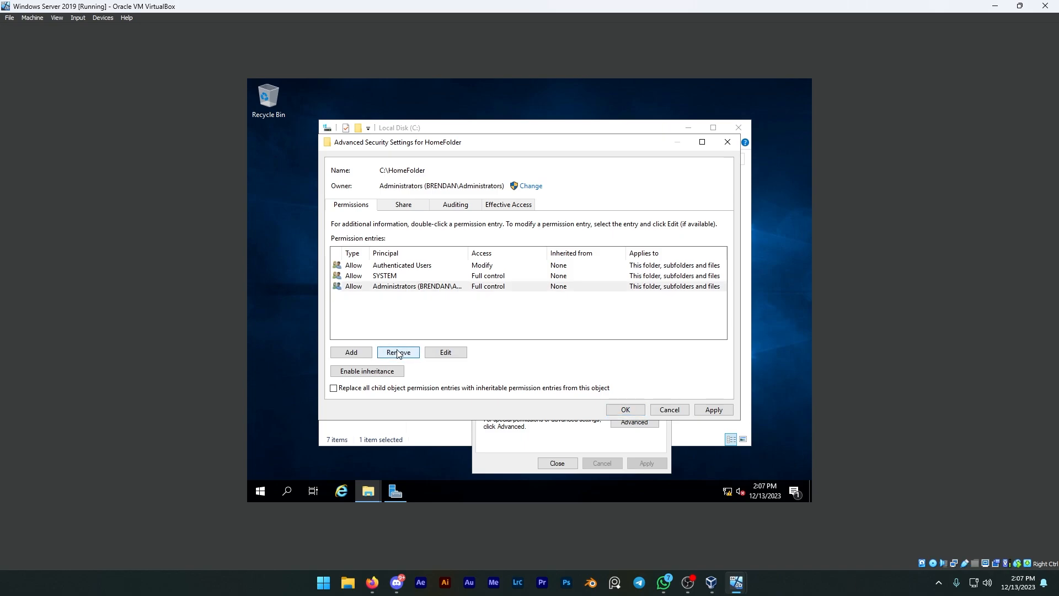
Remove the Authenticated Users permission entry from HomeFolder and apply the advanced security settings
{"action": "left_click", "coordinate": [408, 268]}
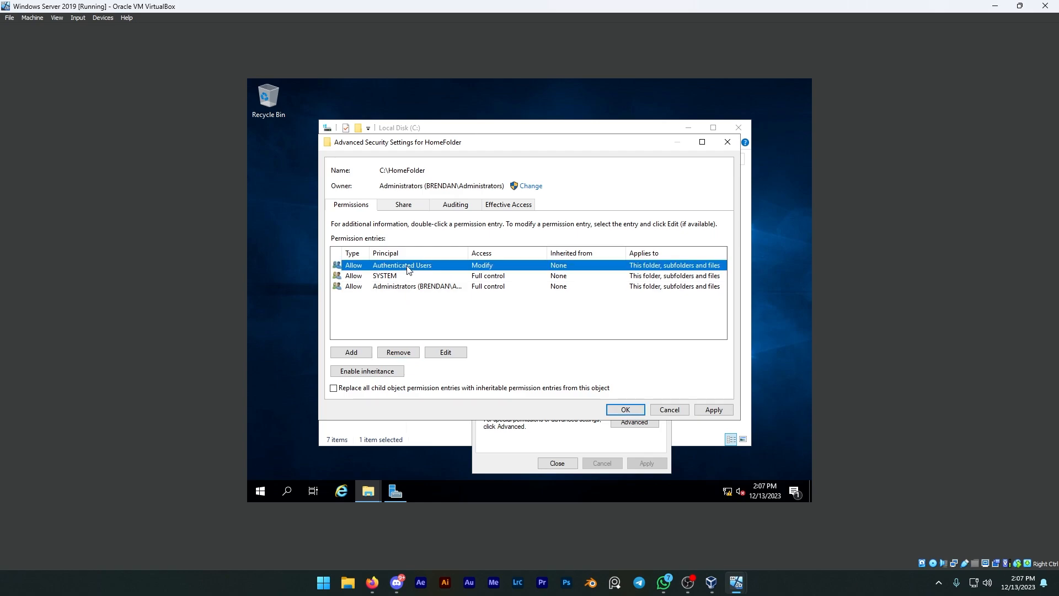
{"action": "left_click", "coordinate": [410, 351]}
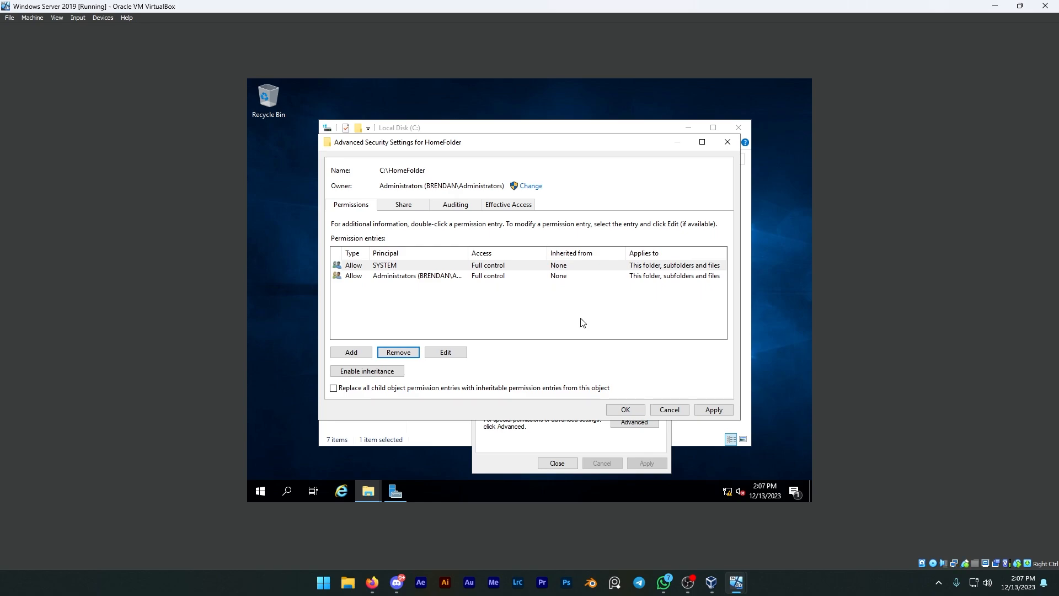
{"action": "left_click", "coordinate": [716, 412]}
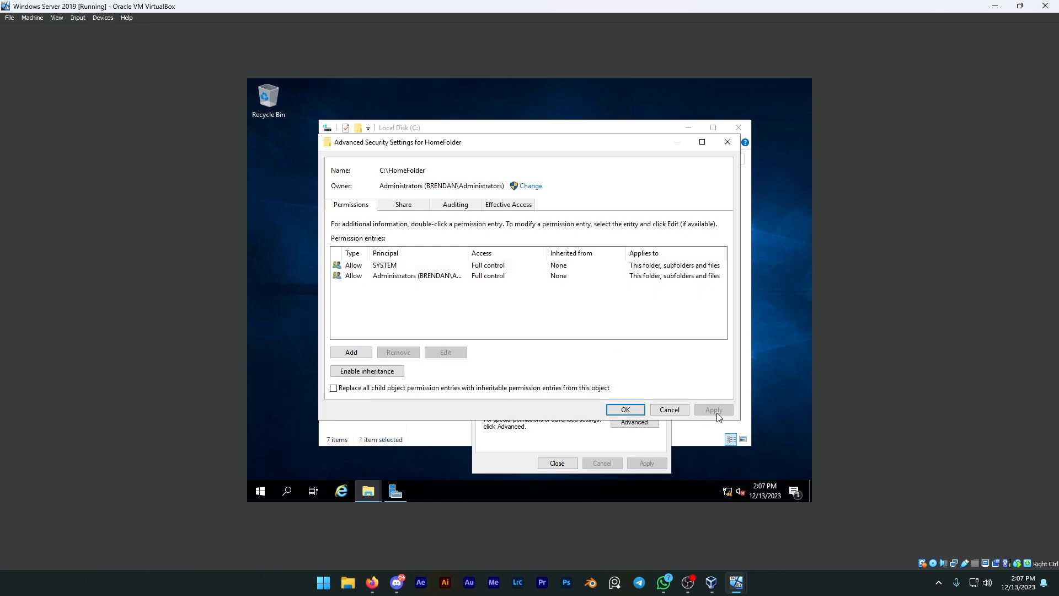
{"action": "left_click", "coordinate": [626, 410]}
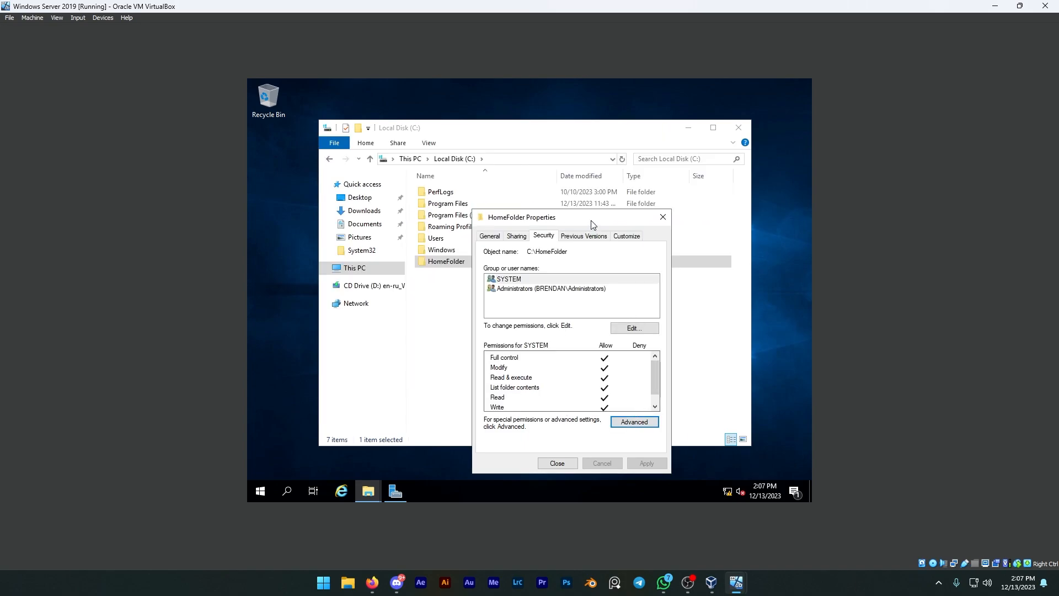
Copy HomeFolder's network path from its sharing properties, closing the properties dialog and the File Explorer window
{"action": "left_click_drag", "start_coordinate": [593, 224], "coordinate": [592, 201]}
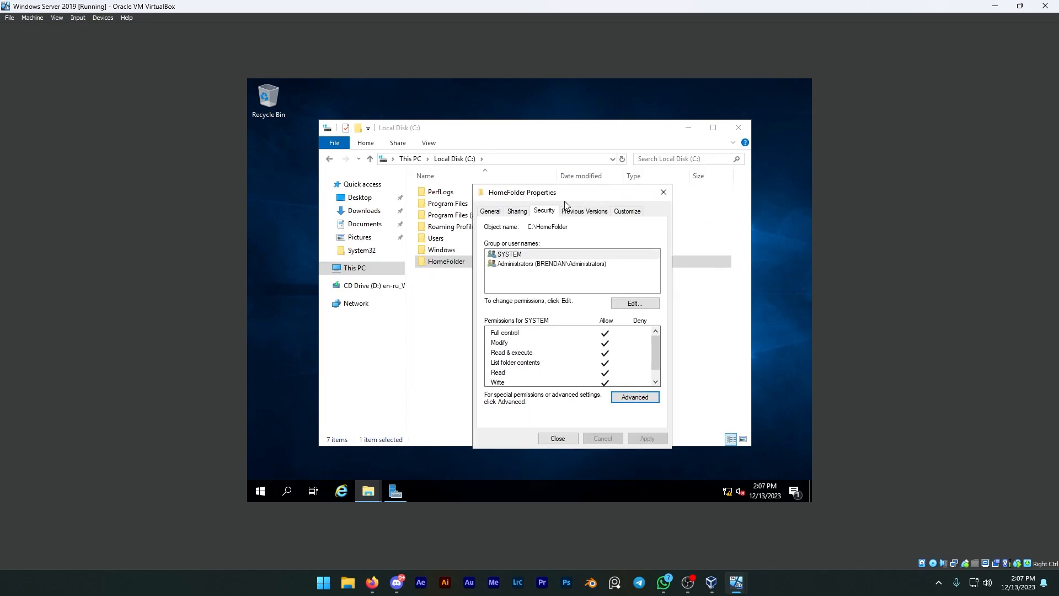
{"action": "left_click", "coordinate": [519, 211]}
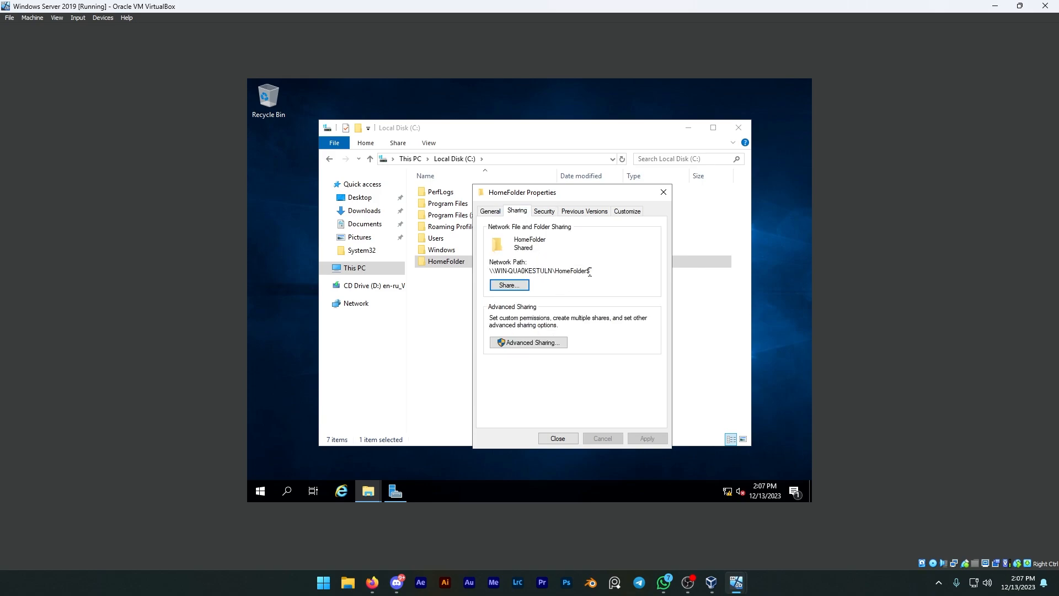
{"action": "left_click_drag", "start_coordinate": [590, 272], "coordinate": [489, 271]}
{"action": "right_click", "coordinate": [492, 271]}
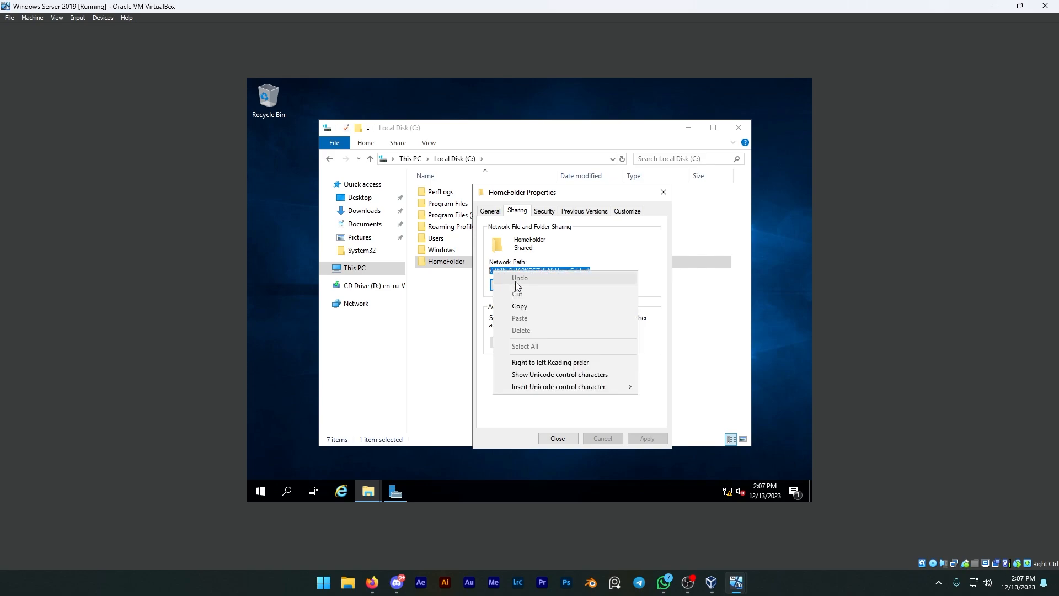
{"action": "left_click", "coordinate": [525, 306]}
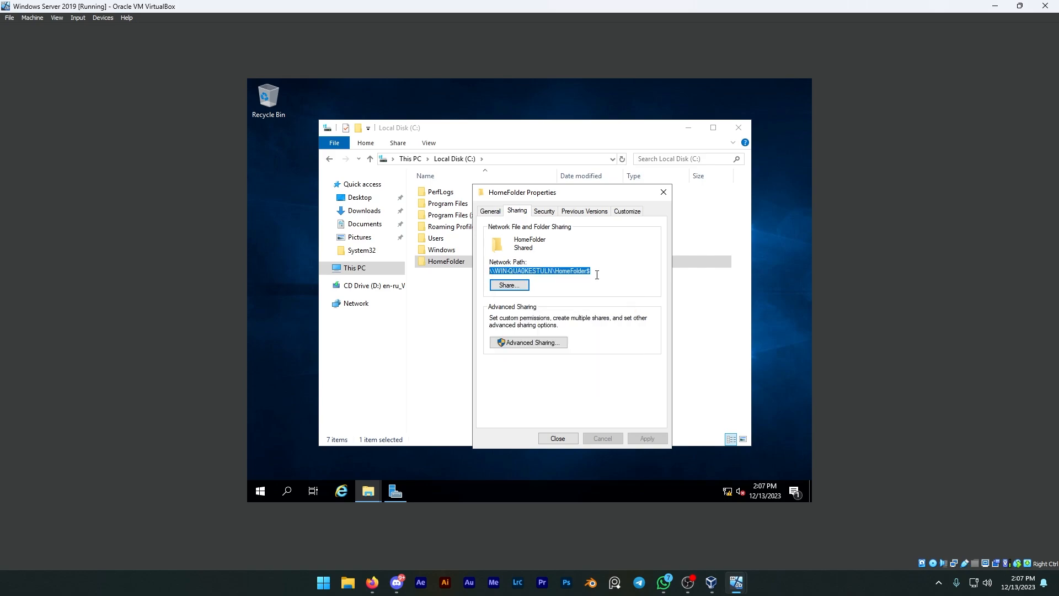
{"action": "left_click", "coordinate": [597, 274]}
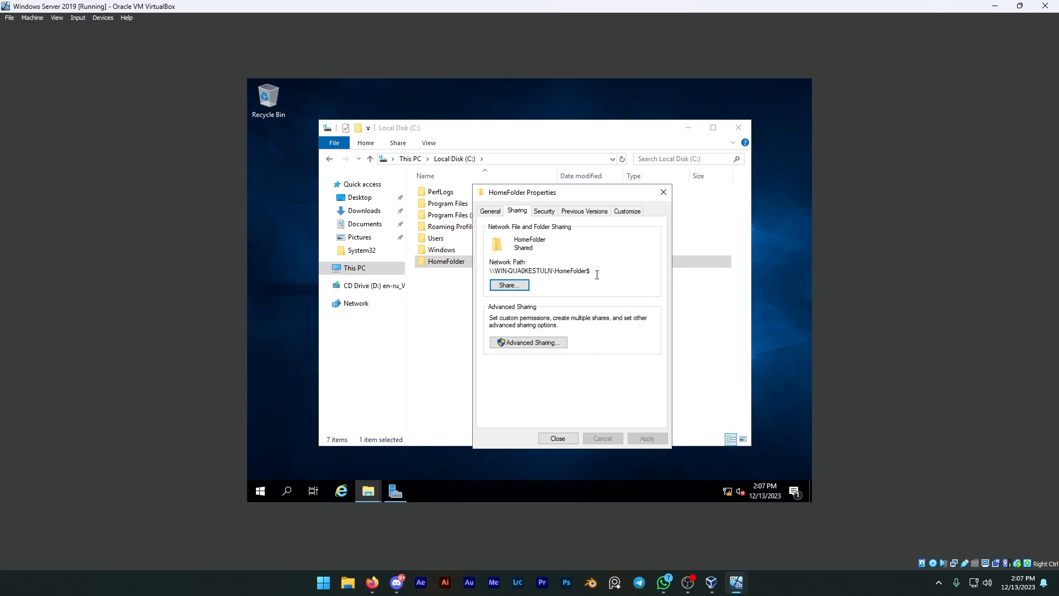
{"action": "left_click", "coordinate": [664, 192]}
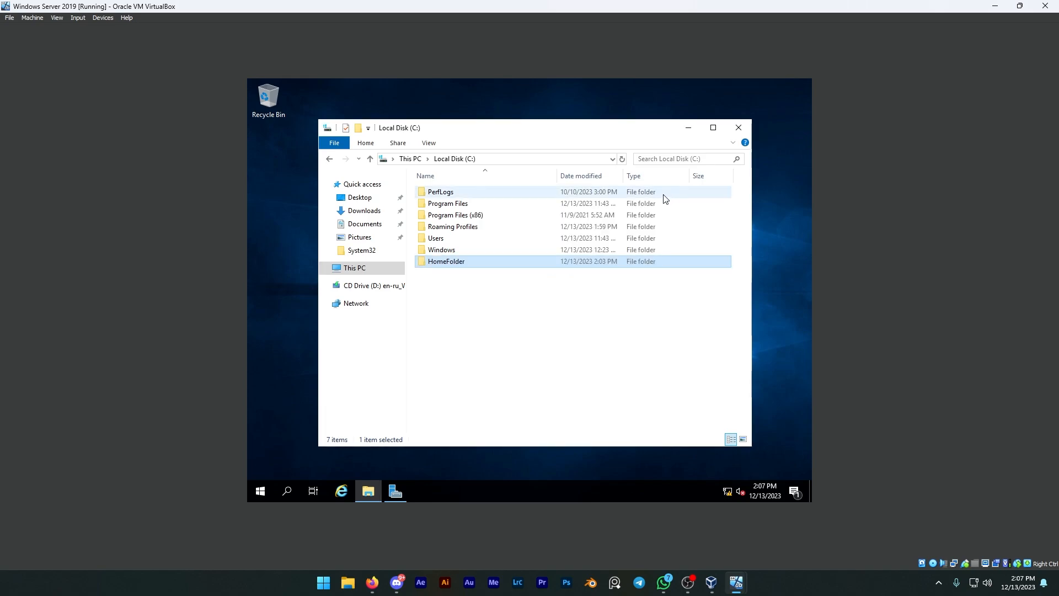
{"action": "left_click", "coordinate": [742, 128]}
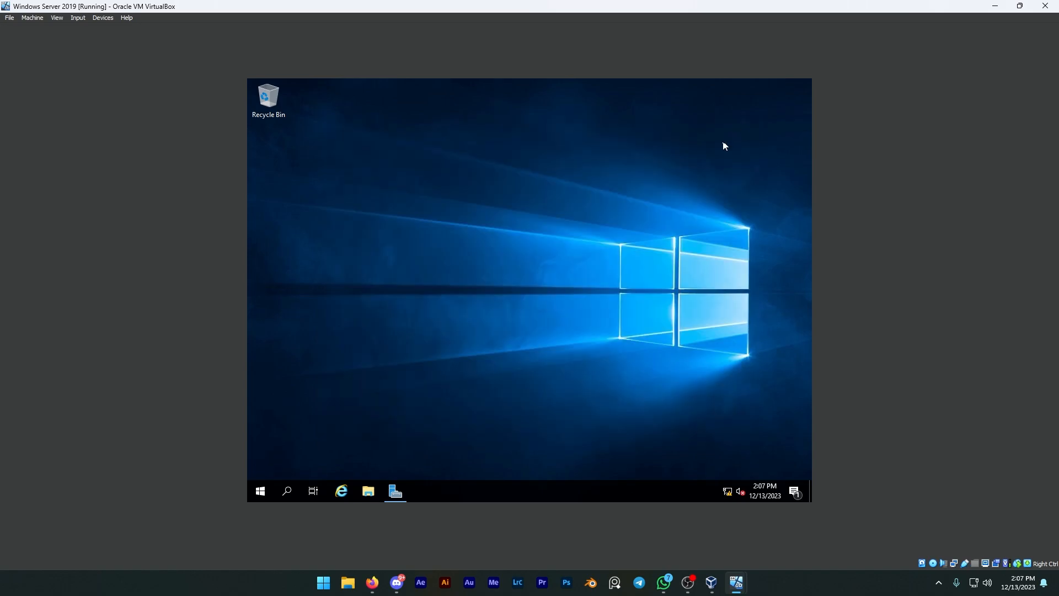
Open Active Directory Users and Computers from Windows Administrative Tools and display the domain's Users container
{"action": "left_click", "coordinate": [268, 489]}
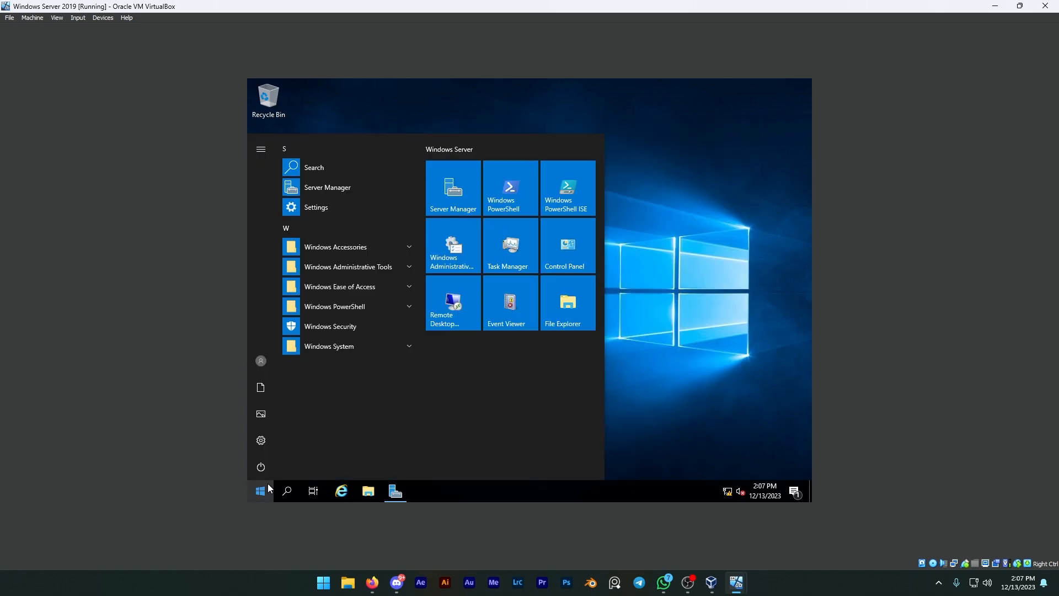
{"action": "left_click", "coordinate": [402, 267]}
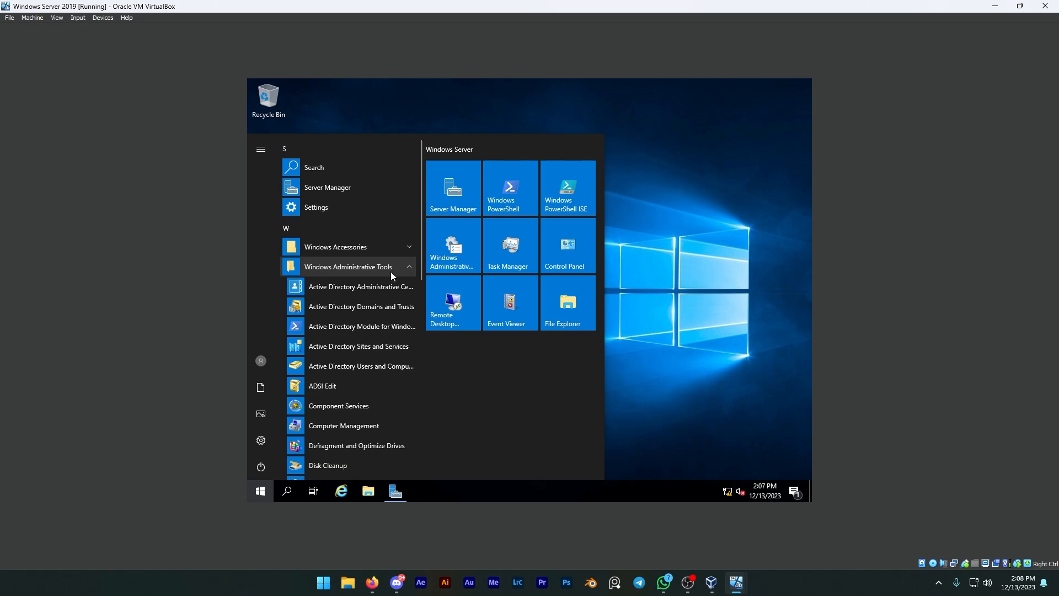
{"action": "left_click", "coordinate": [363, 367]}
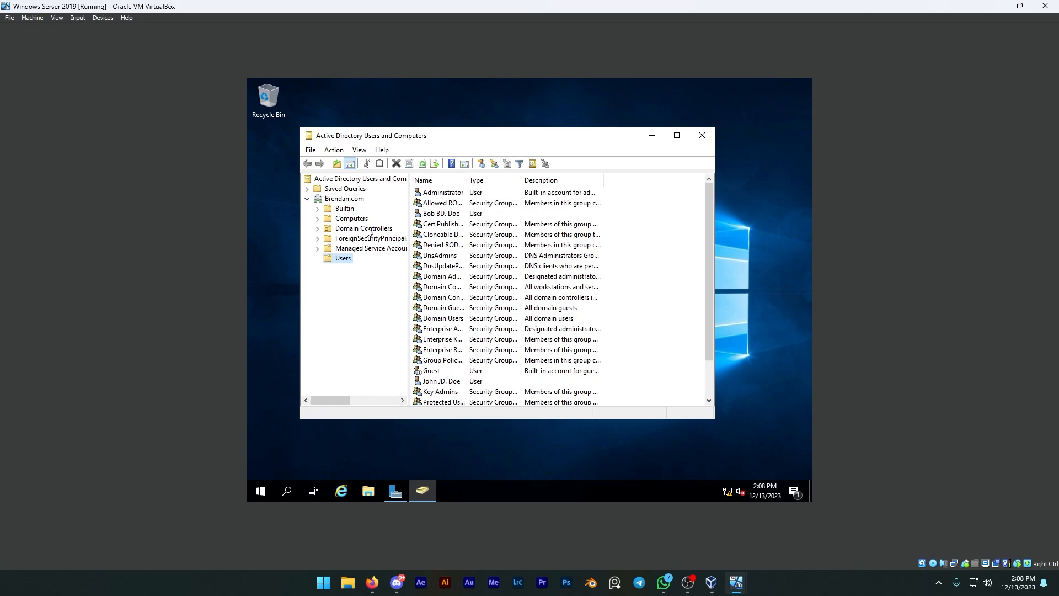
{"action": "left_click", "coordinate": [344, 199]}
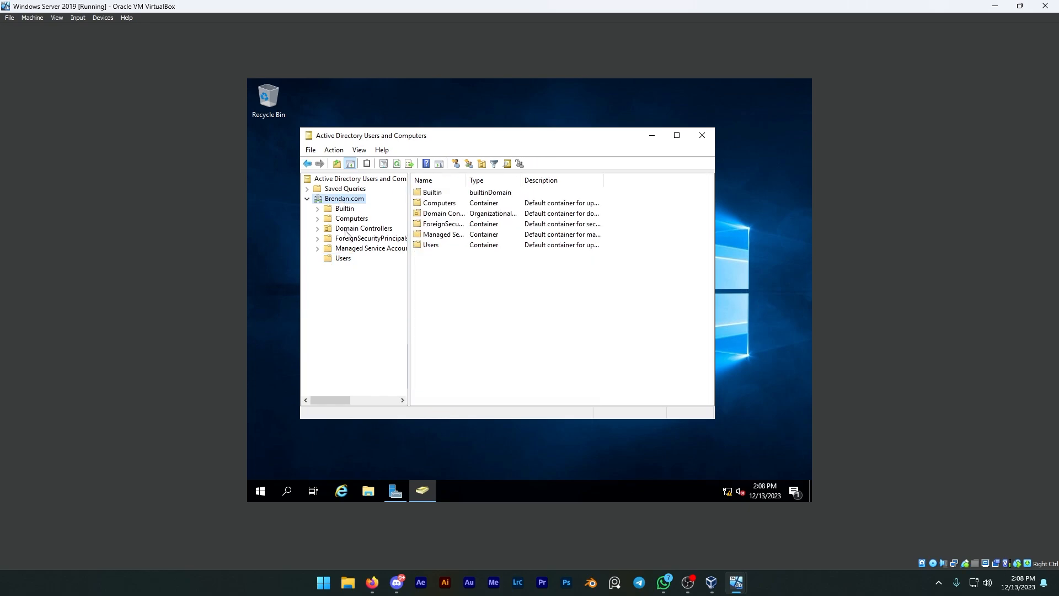
{"action": "left_click", "coordinate": [344, 260]}
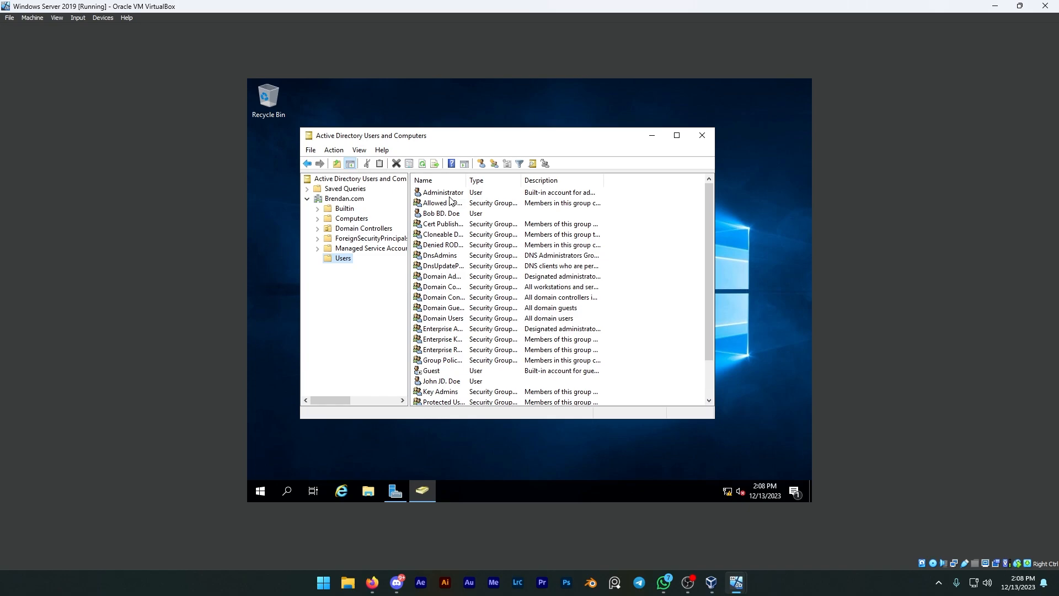
For the user account listed above Cert Publishers, connect the home folder as drive Z: to \\WIN-QUA0KESTULN\HomeFolder$\%username%
{"action": "left_click", "coordinate": [448, 214]}
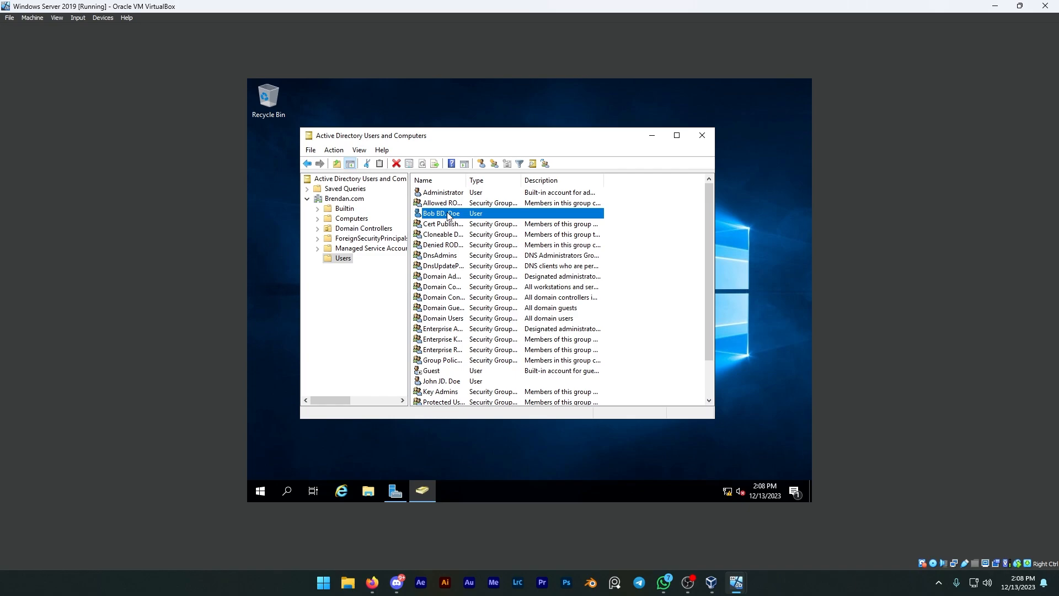
{"action": "right_click", "coordinate": [448, 216]}
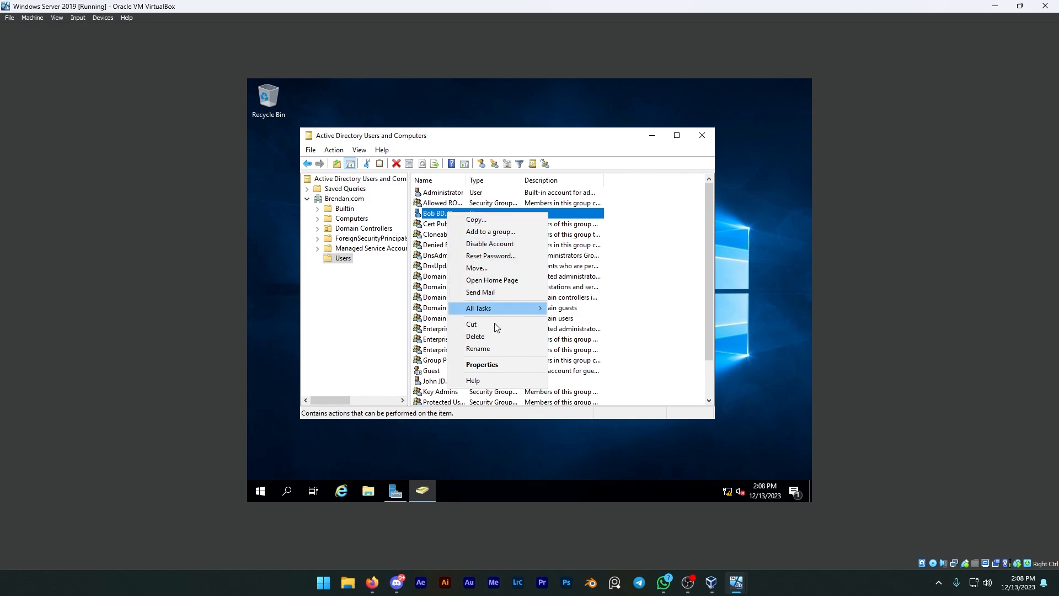
{"action": "left_click", "coordinate": [483, 365]}
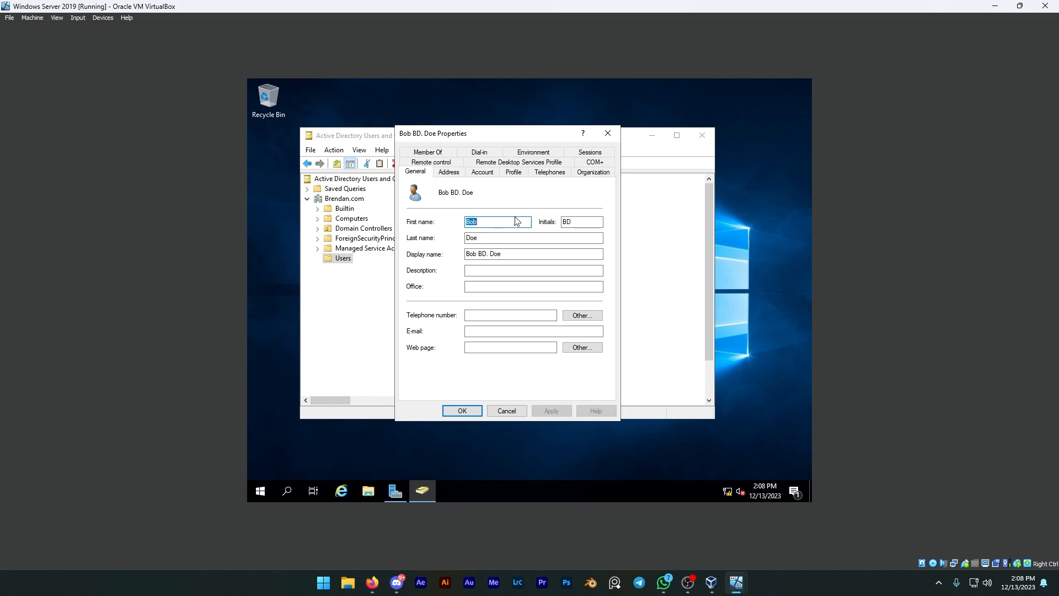
{"action": "left_click", "coordinate": [522, 173]}
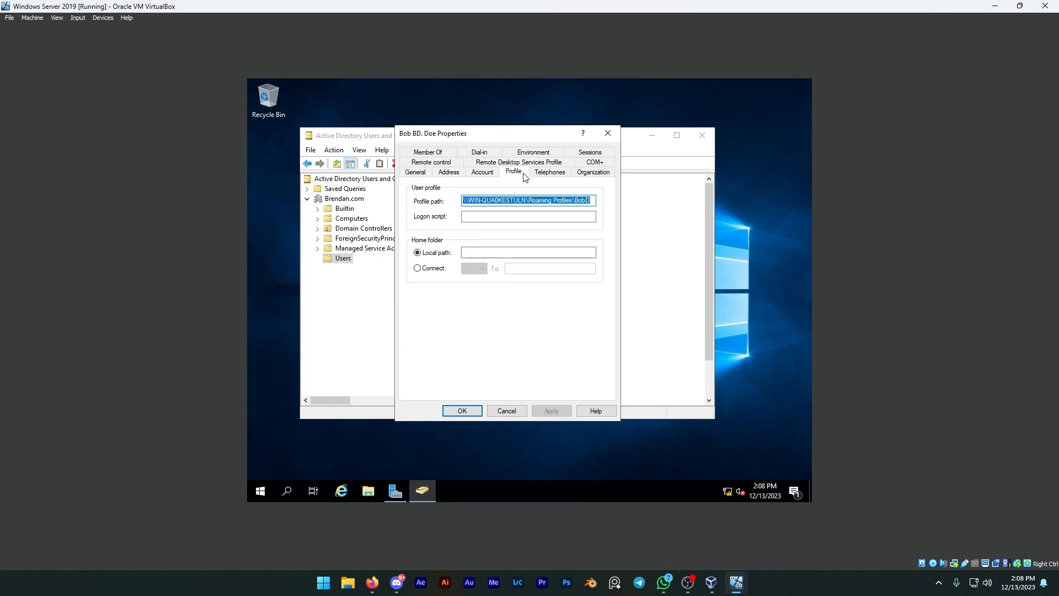
{"action": "left_click", "coordinate": [417, 268]}
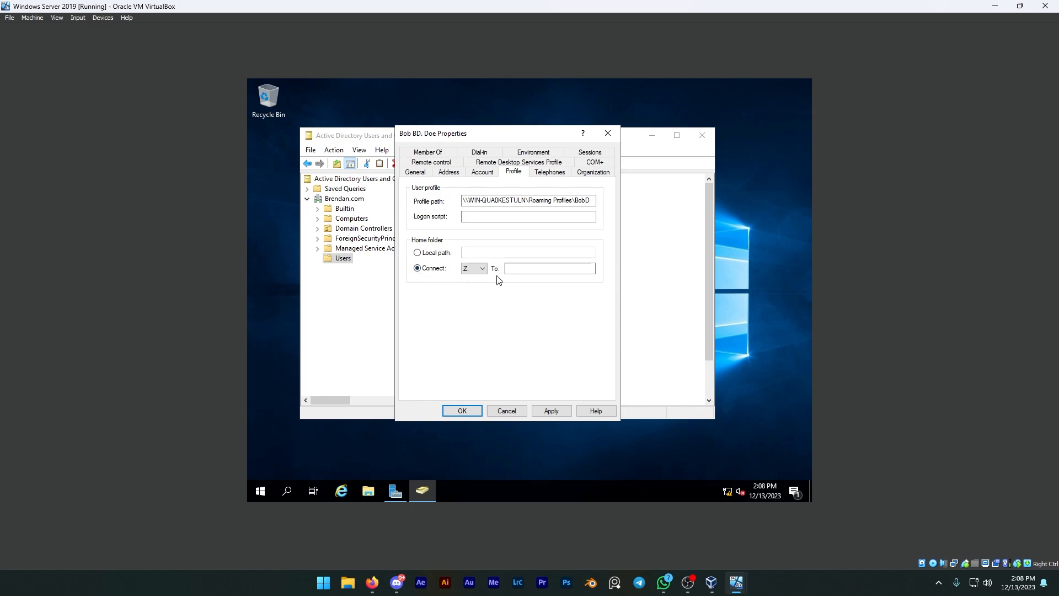
{"action": "left_click", "coordinate": [483, 268]}
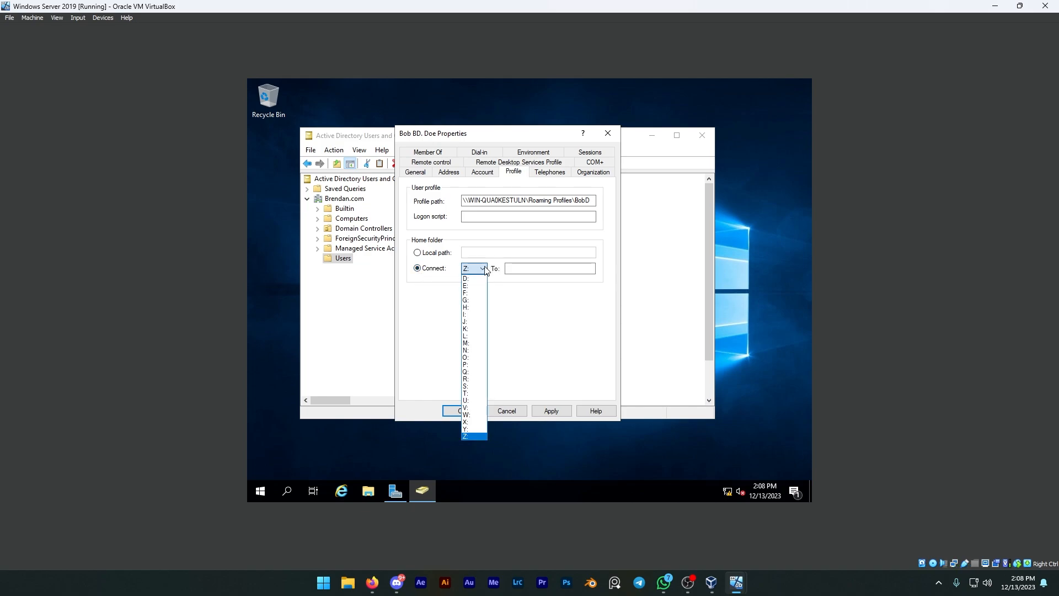
{"action": "left_click", "coordinate": [485, 270]}
{"action": "left_click", "coordinate": [537, 270]}
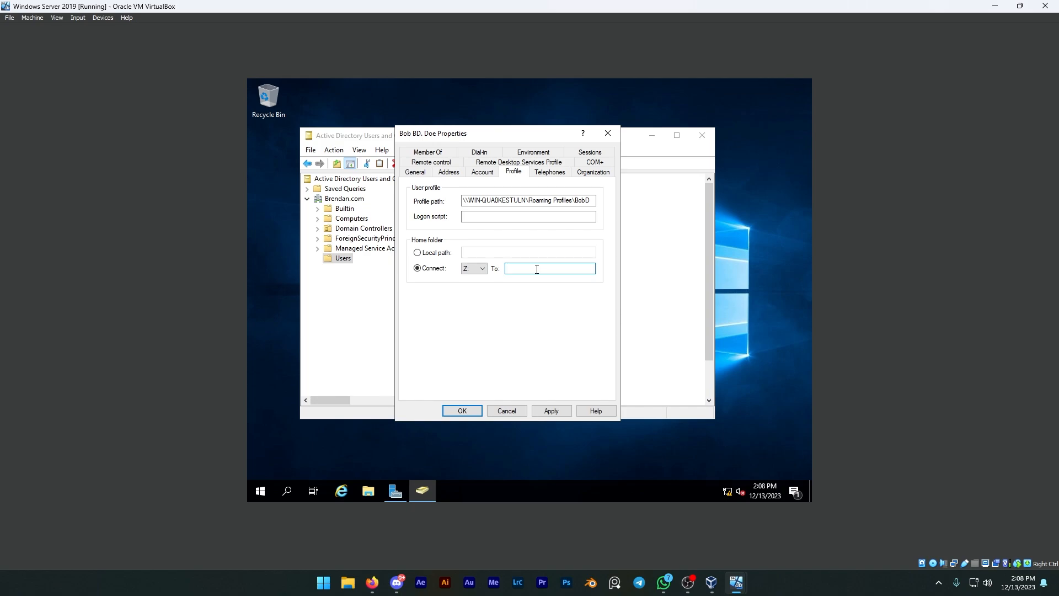
{"action": "key", "text": "ctrl+v"}
{"action": "type", "text": "\\%username%"}
{"action": "left_click", "coordinate": [552, 411]}
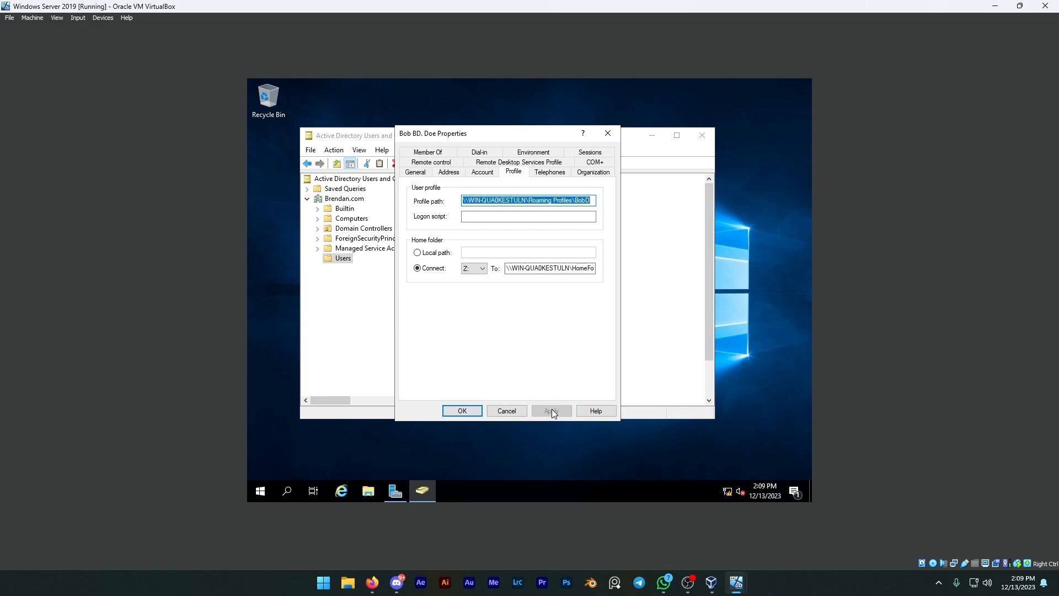
{"action": "left_click", "coordinate": [463, 411]}
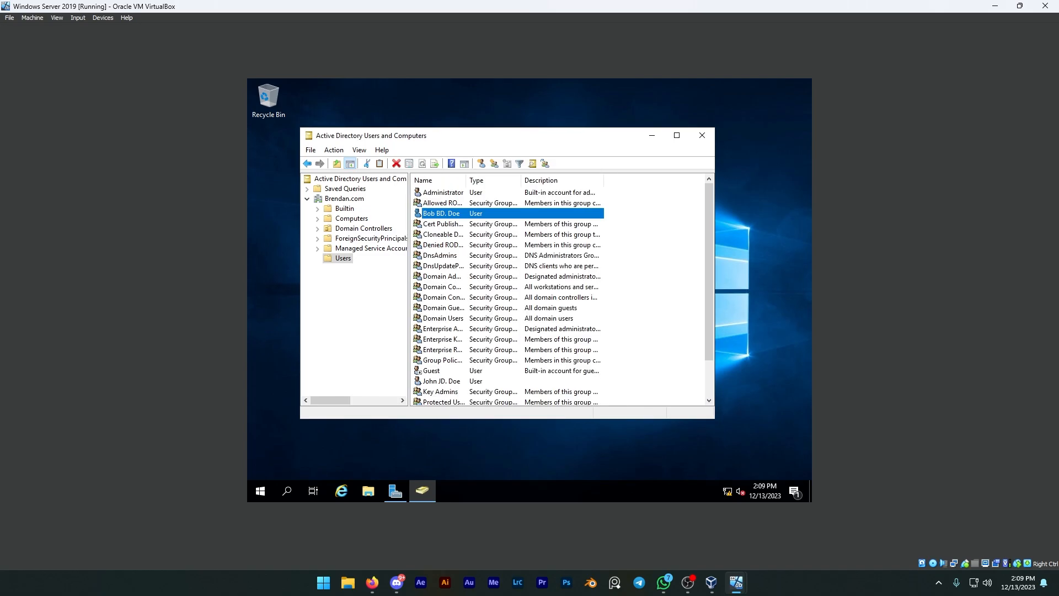
For the user account listed below Guest, connect the home folder as drive Z: to \\WIN-QUA0KESTULN\HomeFolder$\username%
{"action": "left_click", "coordinate": [471, 382]}
{"action": "right_click", "coordinate": [471, 381]}
{"action": "left_click", "coordinate": [503, 358]}
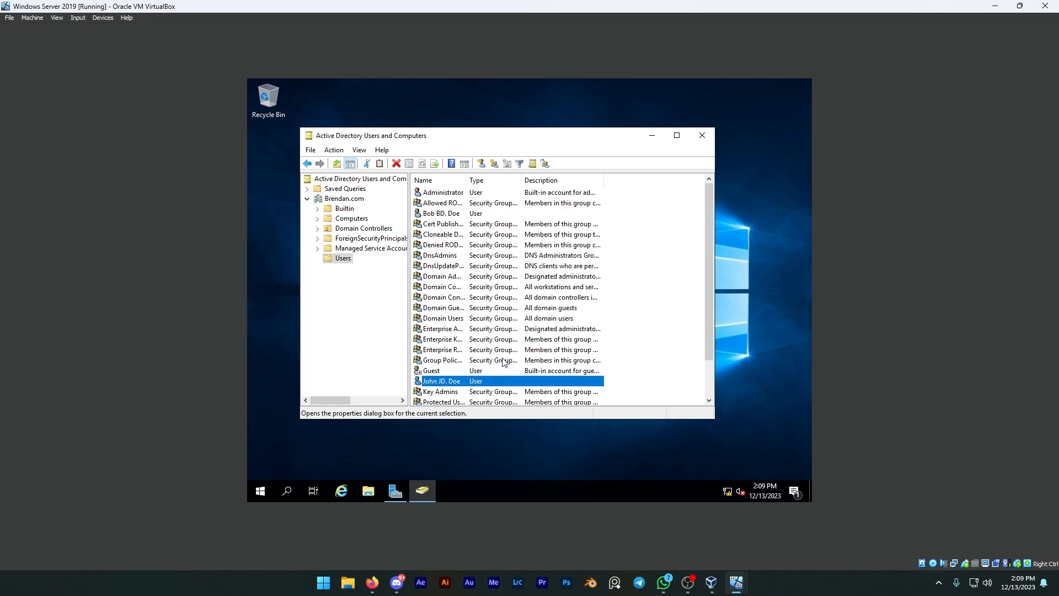
{"action": "left_click", "coordinate": [512, 173]}
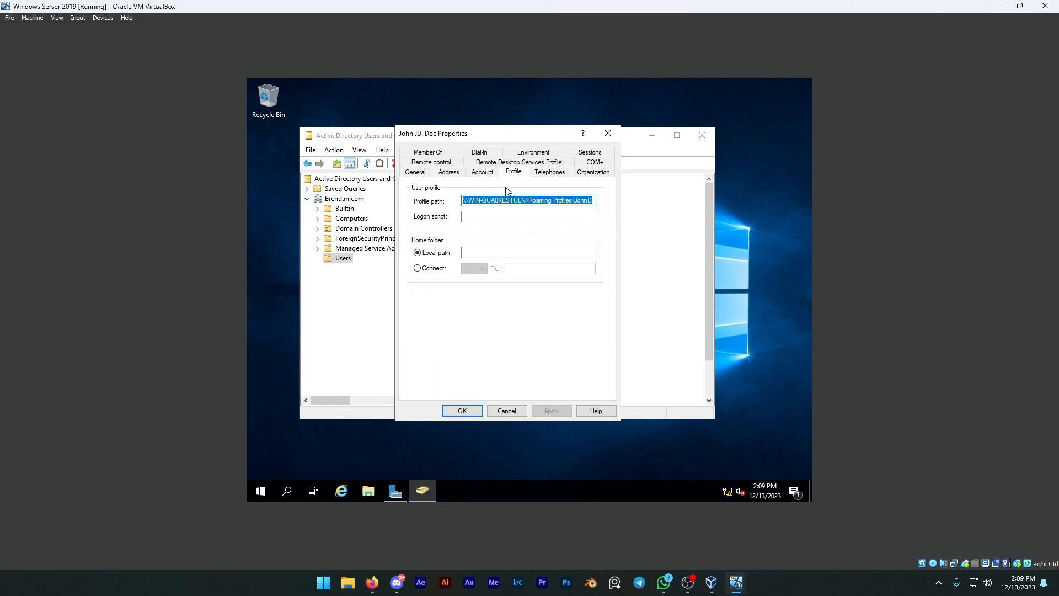
{"action": "left_click", "coordinate": [418, 268]}
{"action": "left_click", "coordinate": [522, 268]}
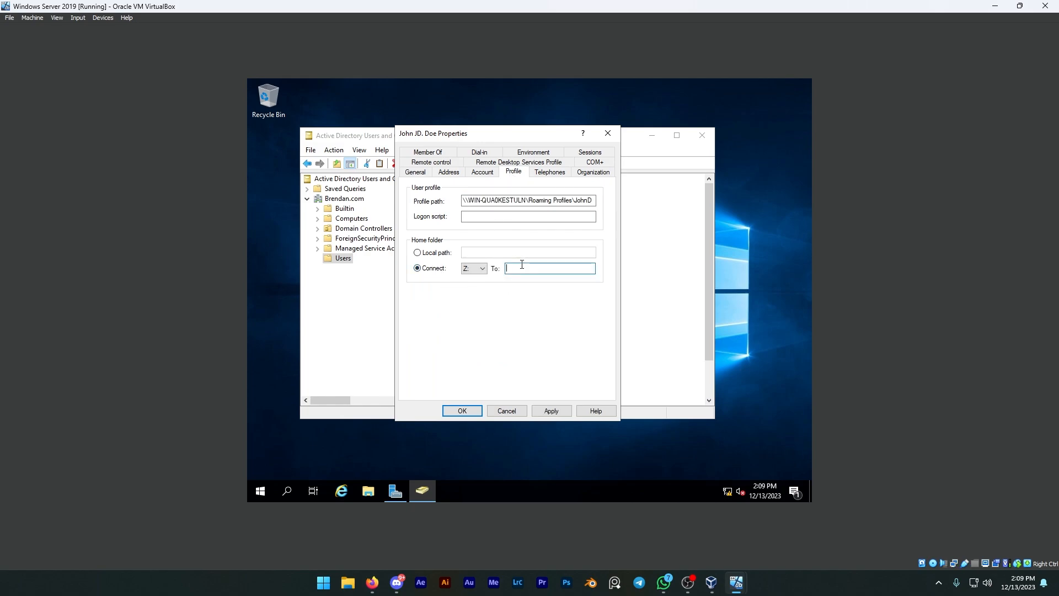
{"action": "key", "text": "ctrl+v"}
{"action": "type", "text": "\\username%"}
{"action": "left_click", "coordinate": [552, 410]}
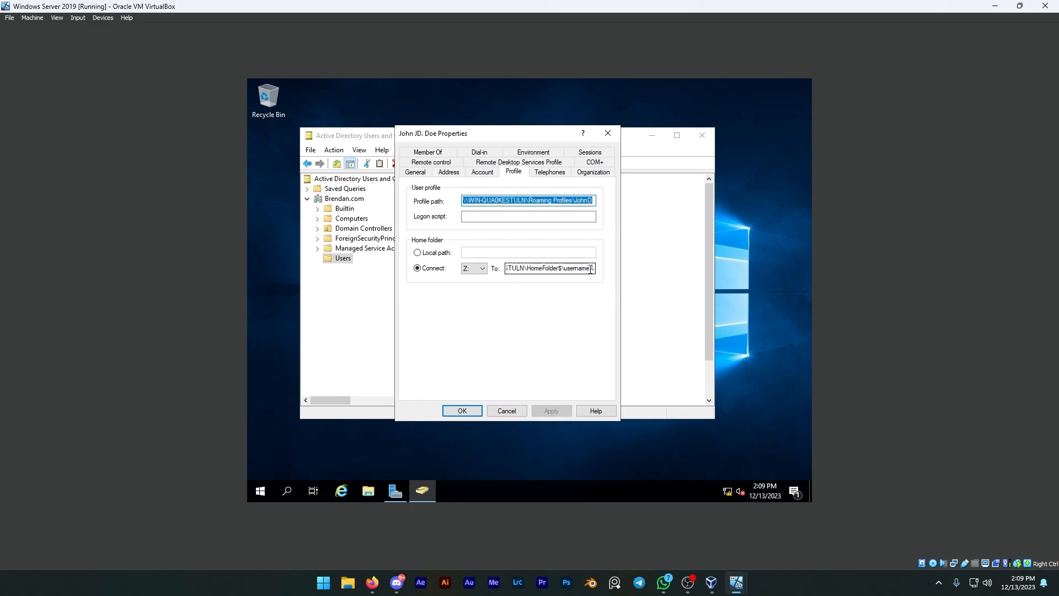
{"action": "left_click", "coordinate": [463, 411]}
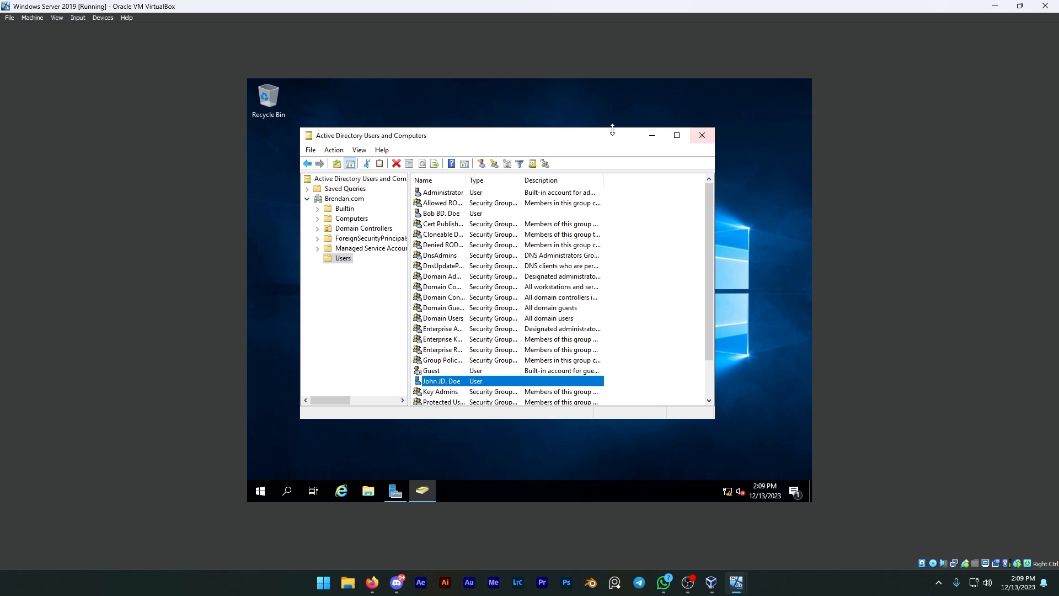
Open HomeFolder on the C: drive in File Explorer to check the home folders created for the users
{"action": "left_click_drag", "start_coordinate": [610, 136], "coordinate": [640, 136]}
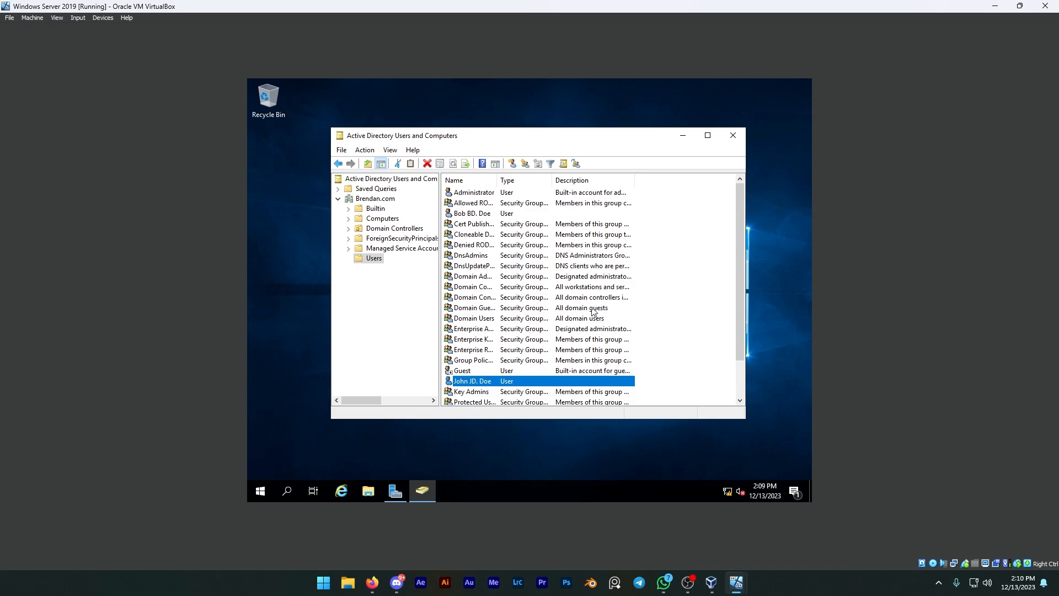
{"action": "left_click", "coordinate": [368, 491]}
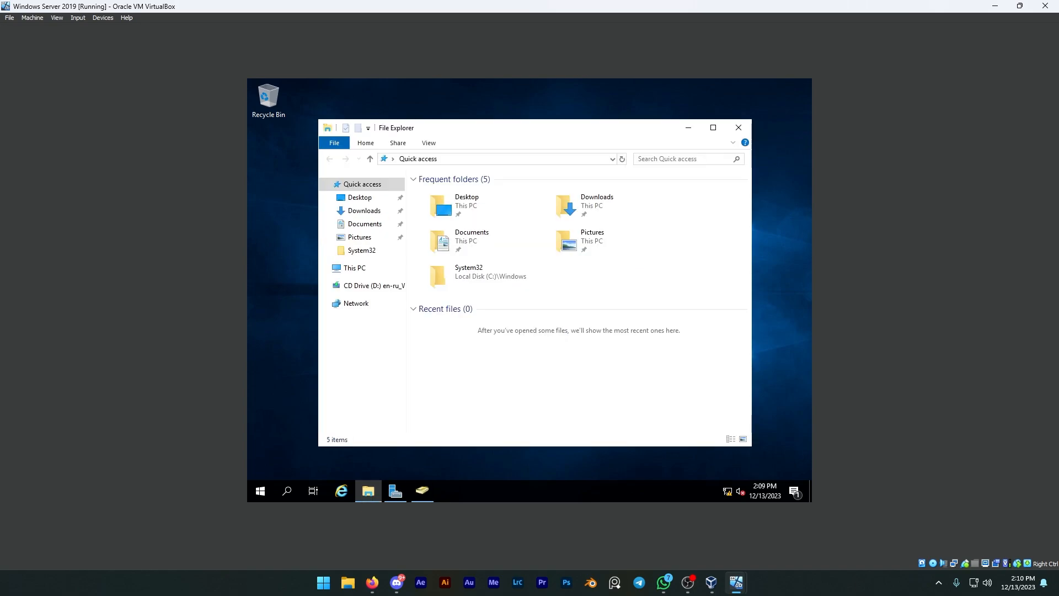
{"action": "left_click", "coordinate": [358, 268]}
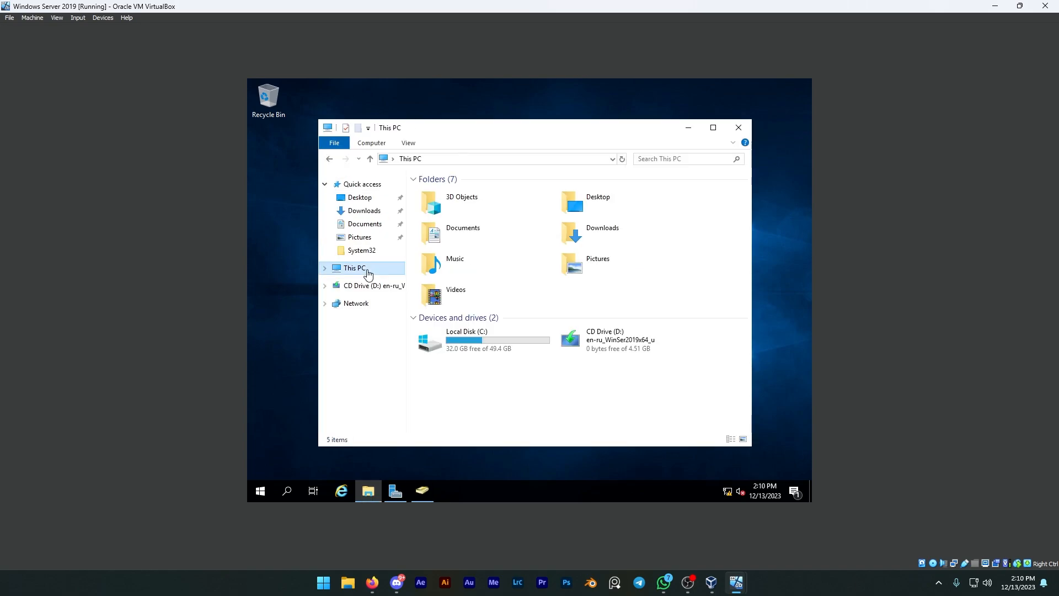
{"action": "double_click", "coordinate": [519, 338]}
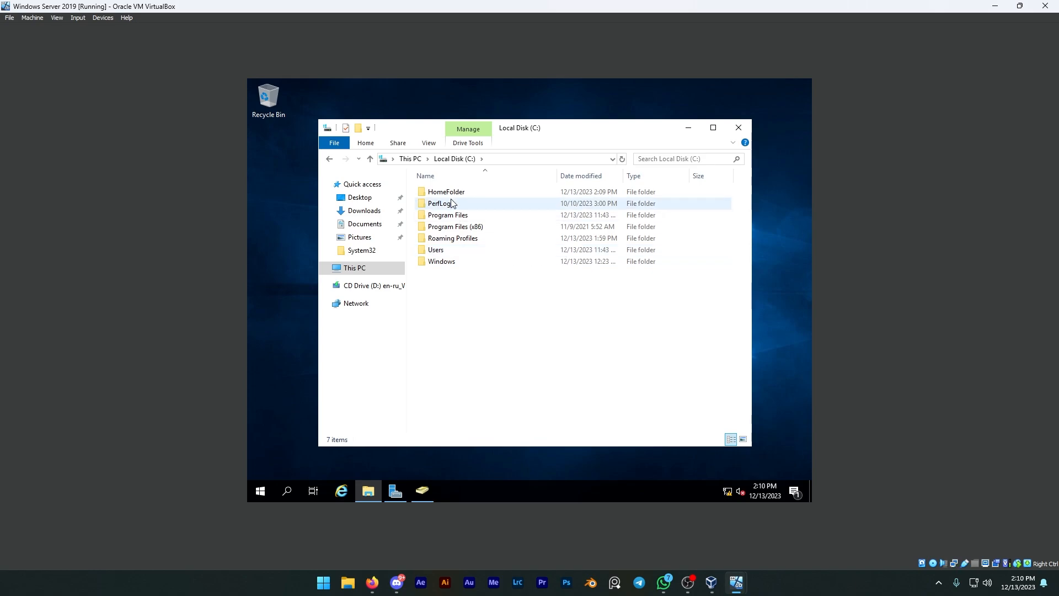
{"action": "left_click", "coordinate": [450, 194]}
{"action": "double_click", "coordinate": [450, 195]}
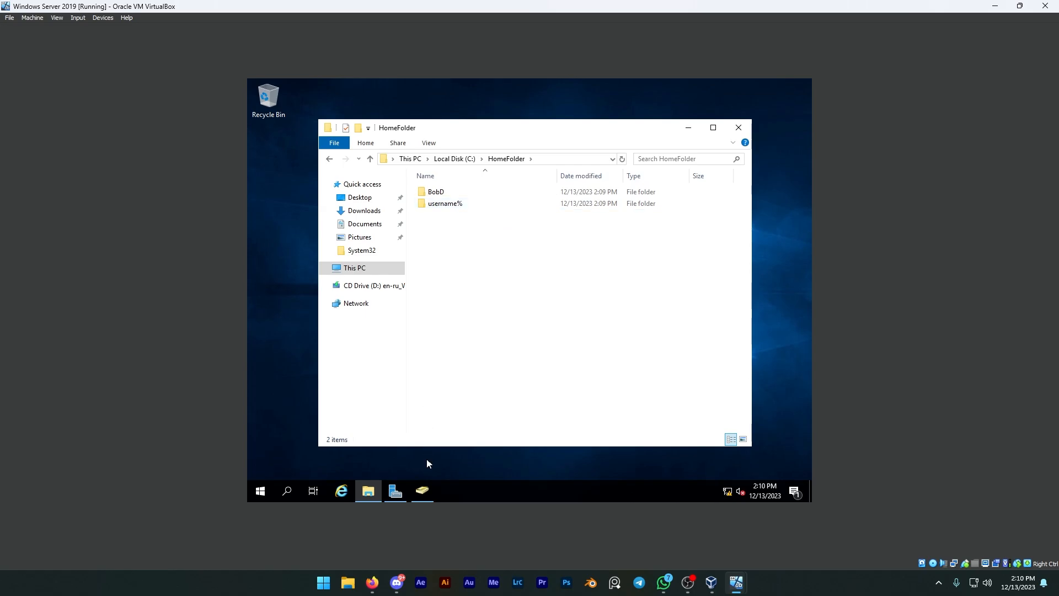
Correct the Z: home folder path of the user account listed below Guest to \\WIN-QUA0KESTULN\HomeFolder$\%username%
{"action": "left_click", "coordinate": [416, 489]}
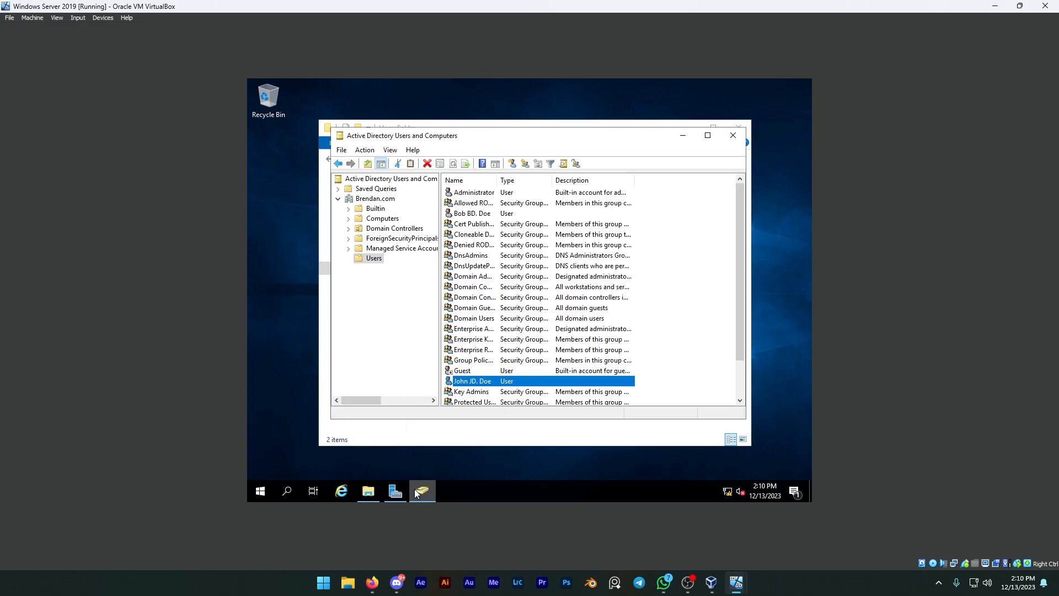
{"action": "right_click", "coordinate": [473, 381]}
{"action": "left_click", "coordinate": [493, 359]}
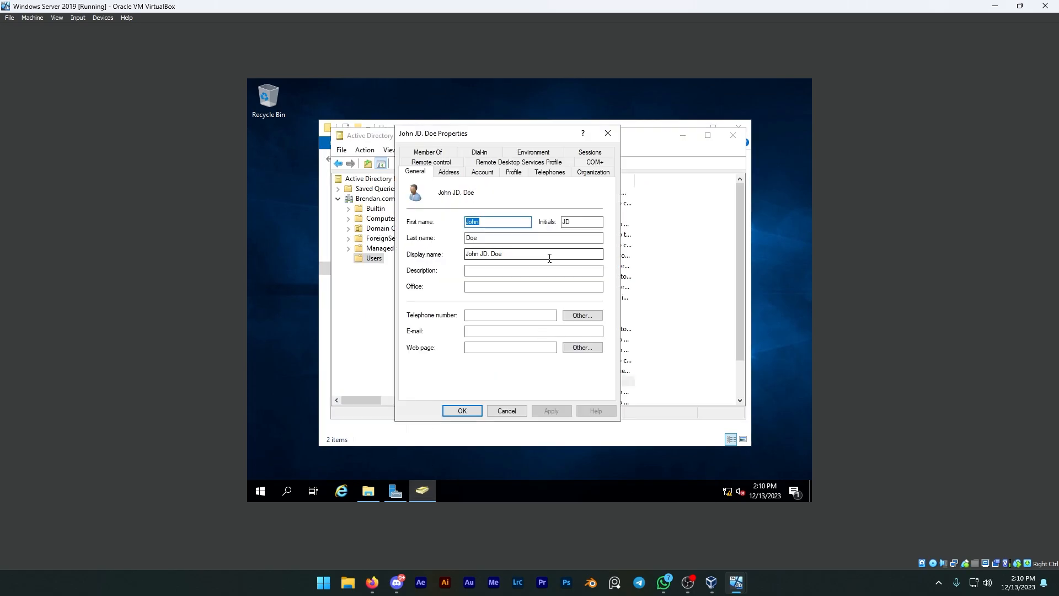
{"action": "left_click", "coordinate": [514, 172]}
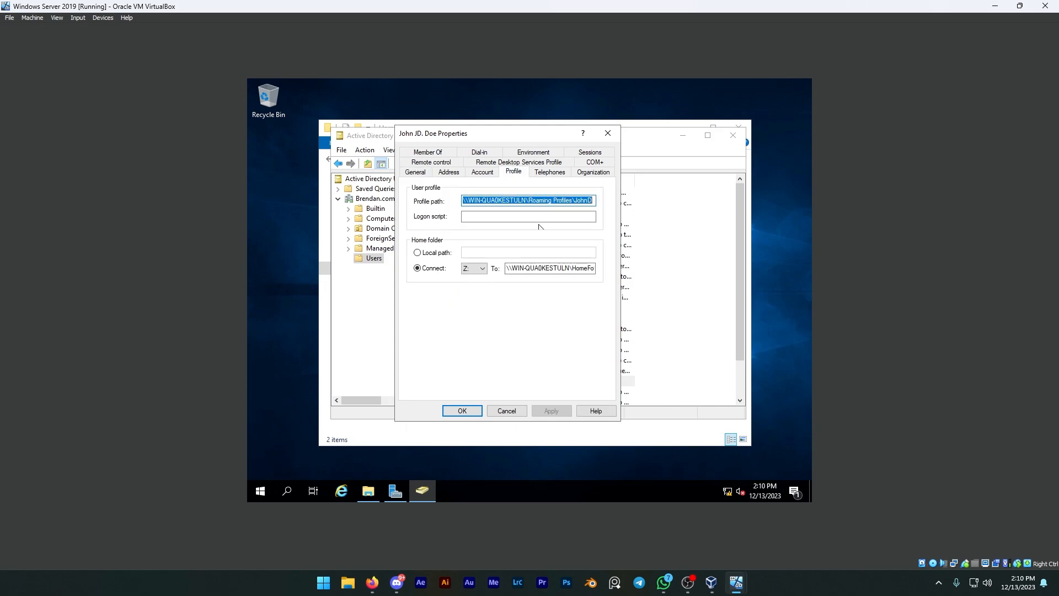
{"action": "left_click", "coordinate": [584, 271]}
{"action": "key", "text": "End"}
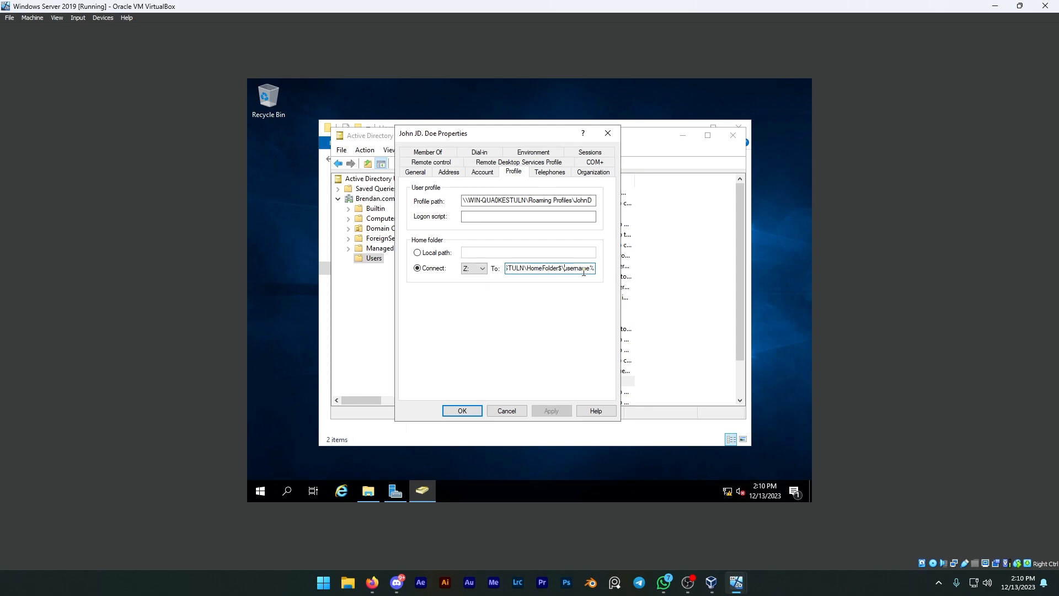
{"action": "left_click", "coordinate": [551, 411]}
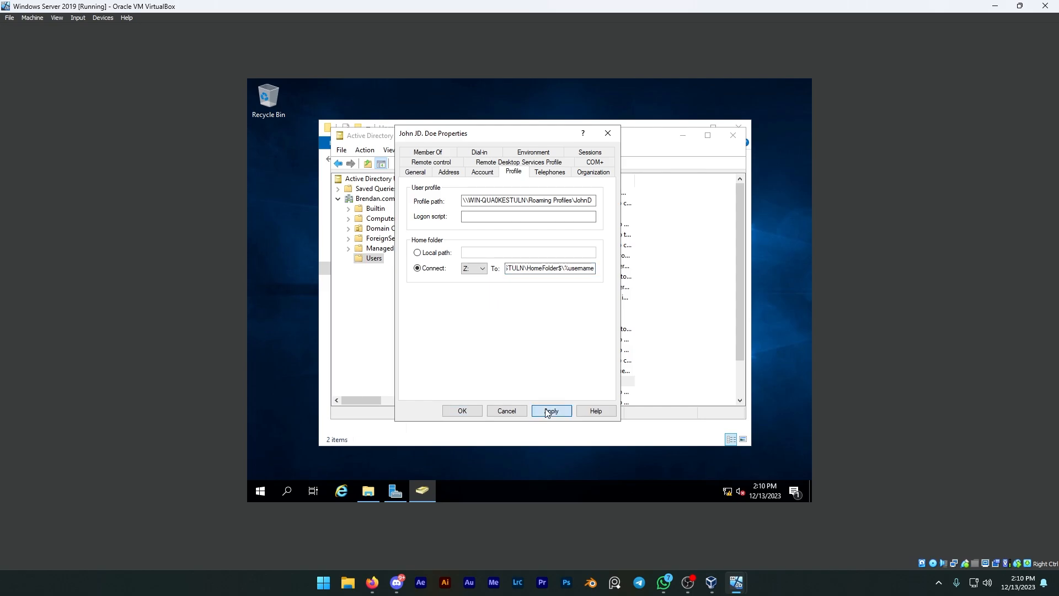
{"action": "left_click", "coordinate": [462, 410]}
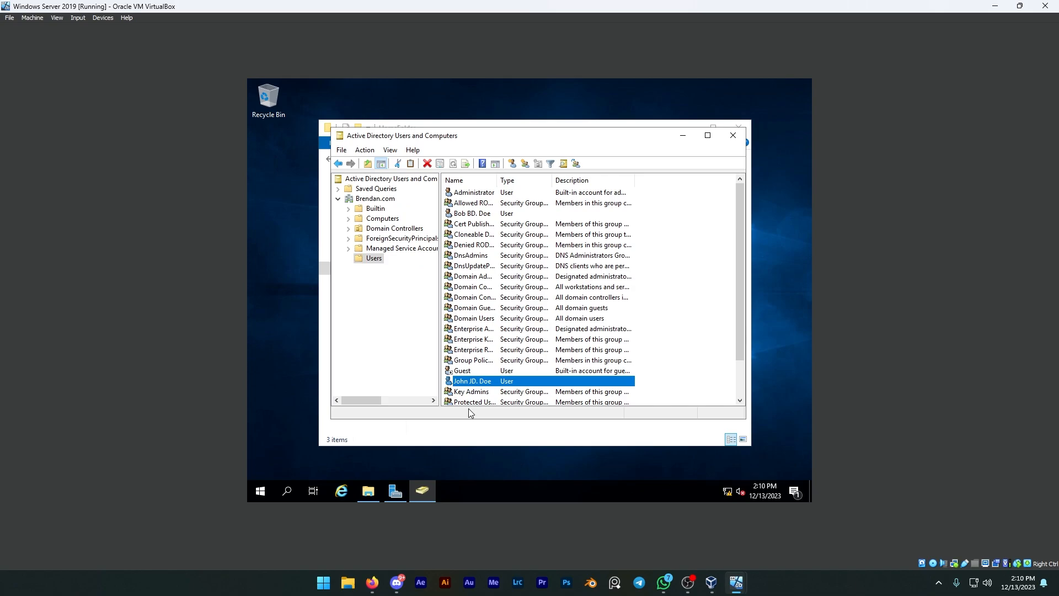
Delete the username% folder from HomeFolder on the C: drive in File Explorer and refresh the folder
{"action": "left_click", "coordinate": [378, 490]}
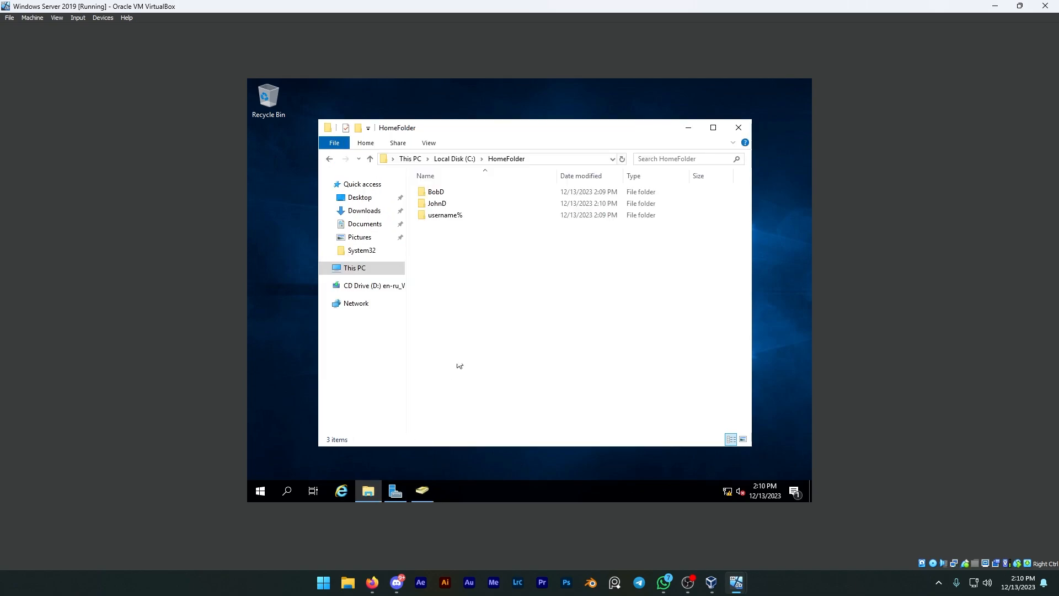
{"action": "left_click", "coordinate": [465, 215]}
{"action": "key", "text": "Delete"}
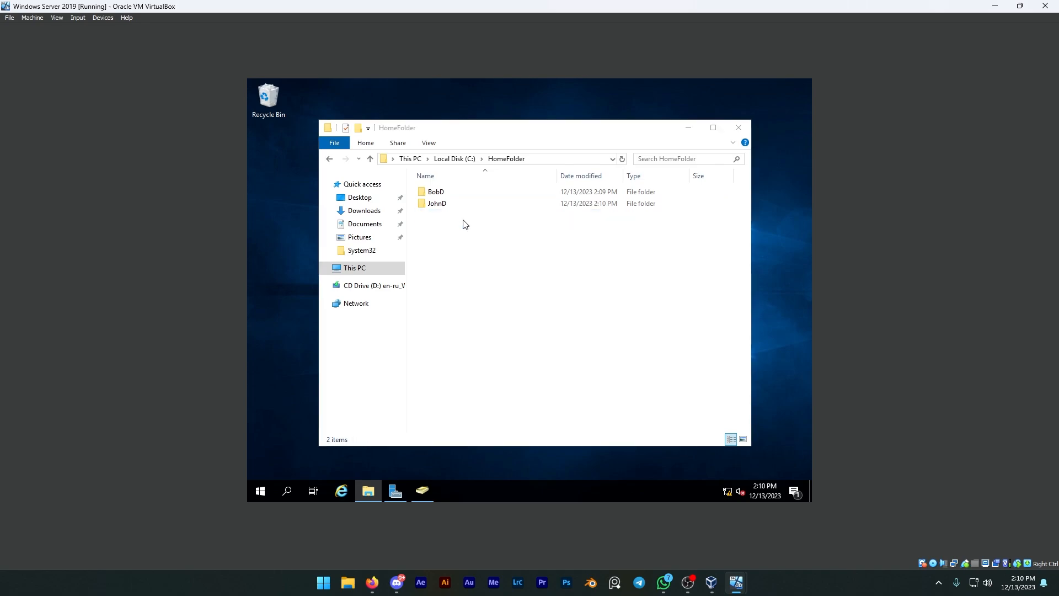
{"action": "right_click", "coordinate": [461, 235]}
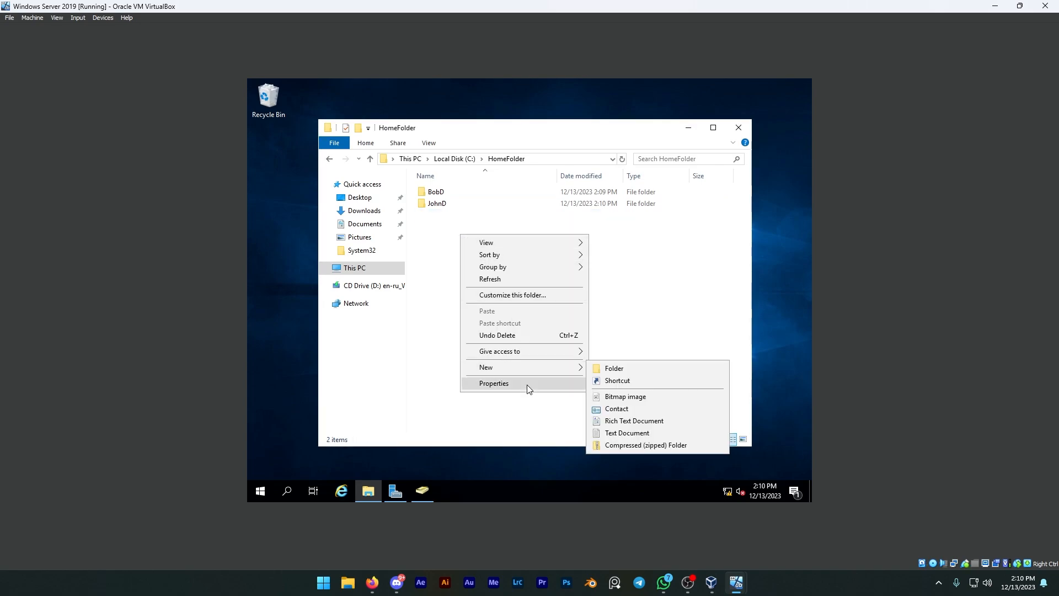
{"action": "left_click", "coordinate": [491, 279]}
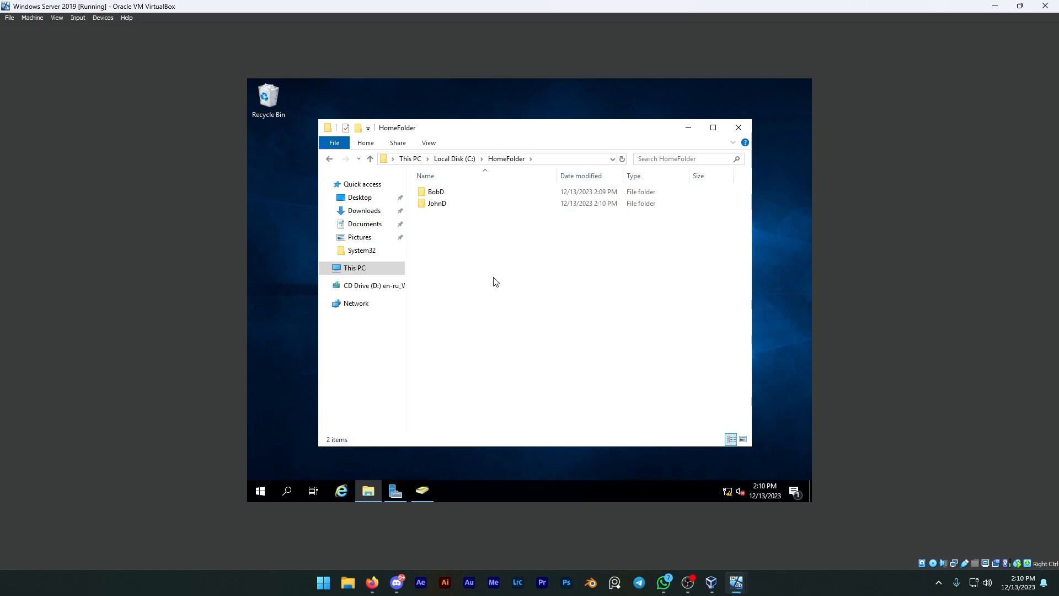
{"action": "left_click_drag", "start_coordinate": [586, 217], "coordinate": [617, 185]}
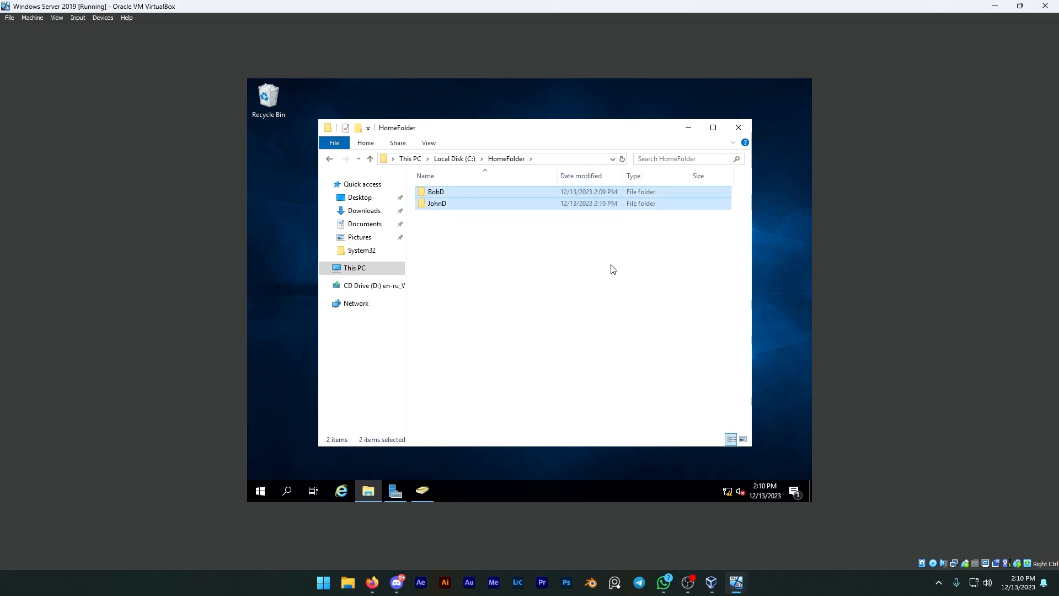
{"action": "left_click", "coordinate": [610, 267]}
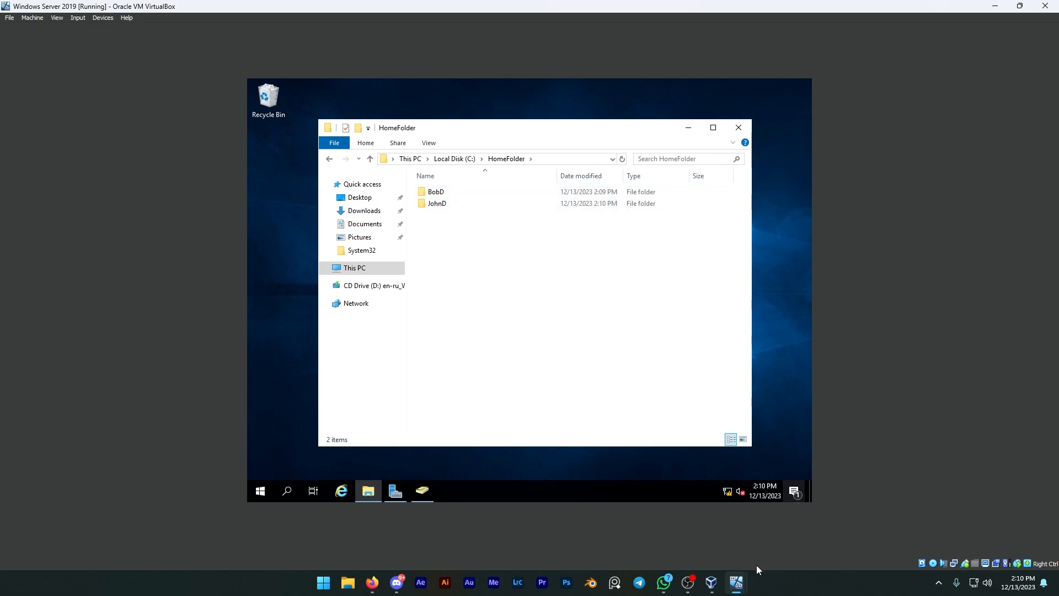
Switch to the Windows 10 Client virtual machine and look through This PC, the C: drive and Network for the mapped home drive
{"action": "mouse_move", "coordinate": [736, 582]}
{"action": "left_click", "coordinate": [697, 511]}
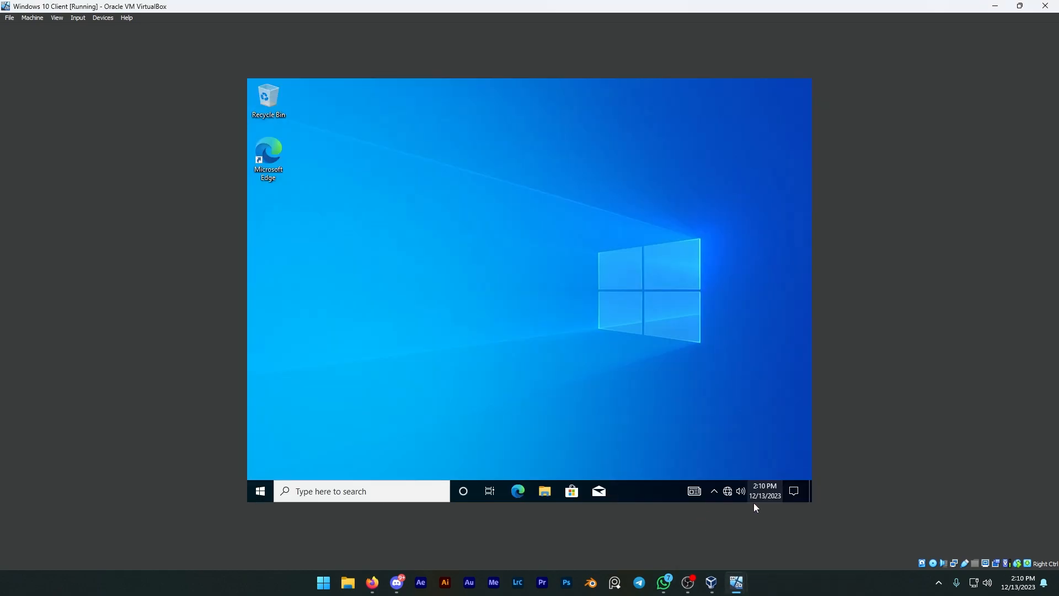
{"action": "left_click", "coordinate": [545, 491]}
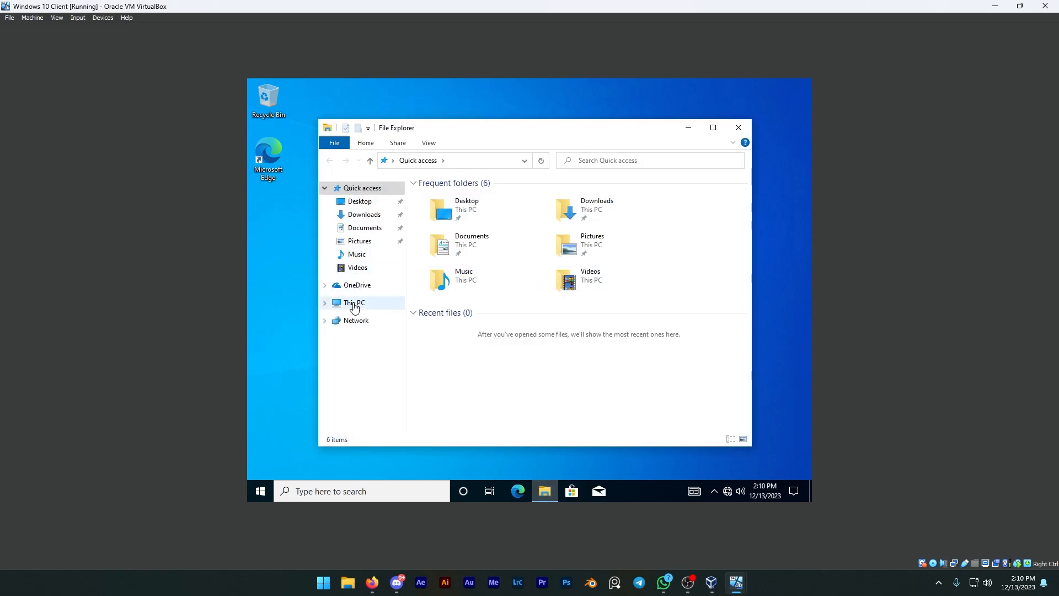
{"action": "left_click", "coordinate": [354, 306]}
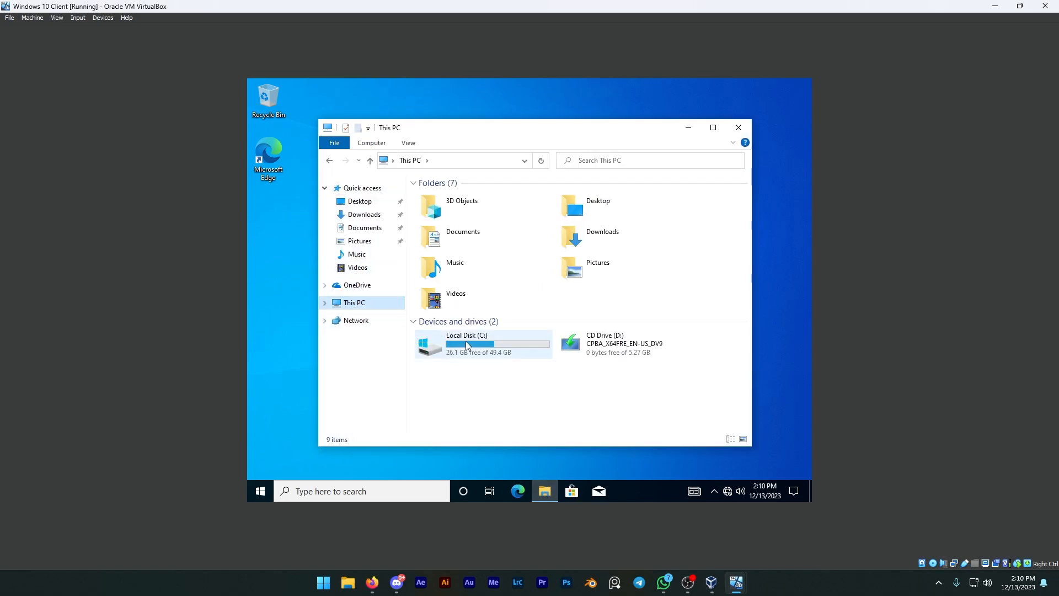
{"action": "double_click", "coordinate": [467, 345]}
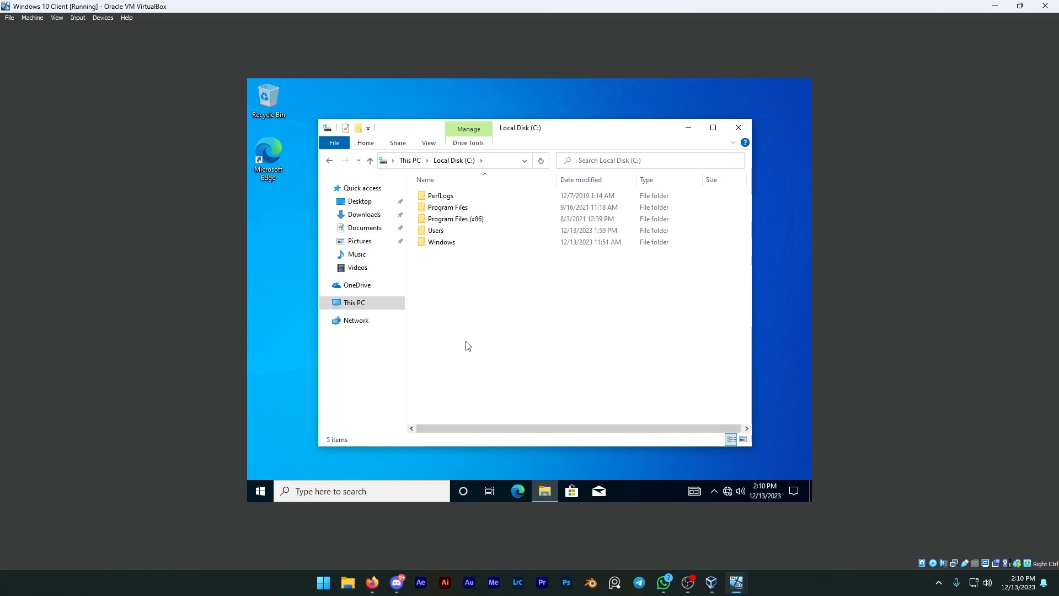
{"action": "left_click", "coordinate": [358, 304]}
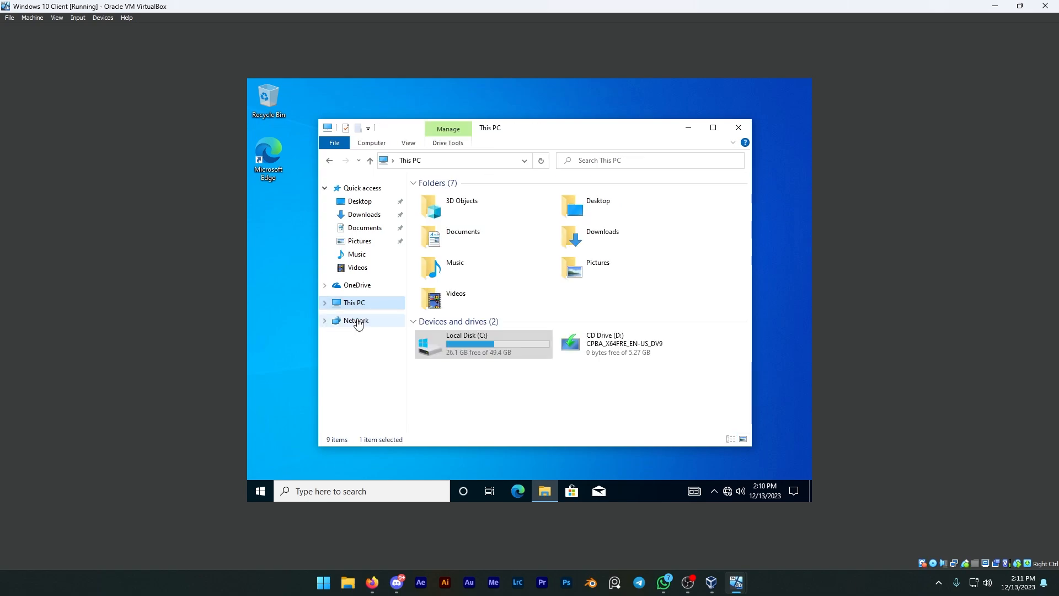
{"action": "left_click", "coordinate": [356, 321]}
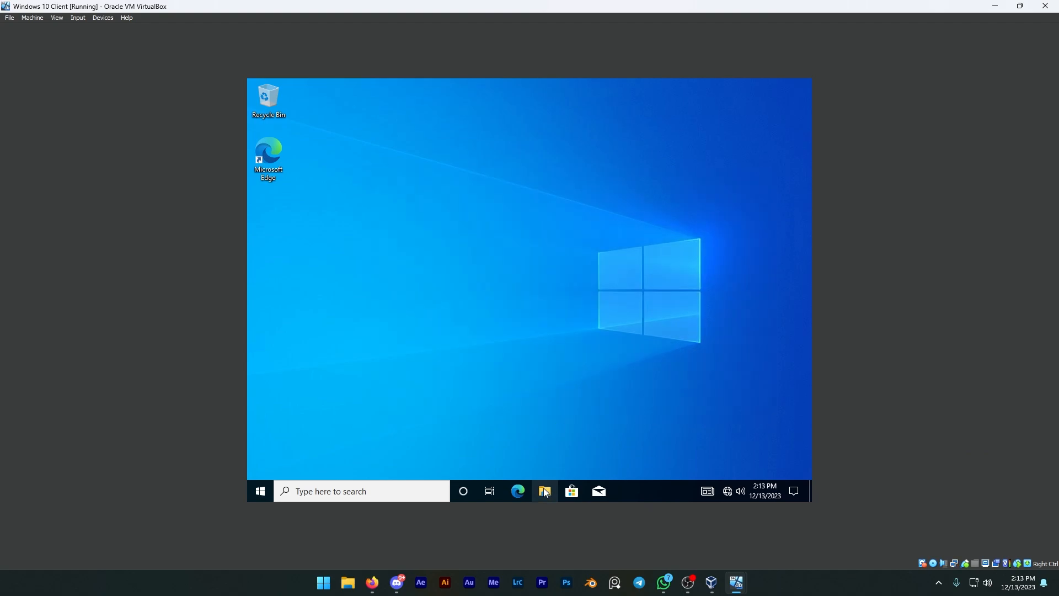
Check Network and This PC in a new File Explorer window and open the mapped Z: home drive
{"action": "left_click", "coordinate": [544, 491]}
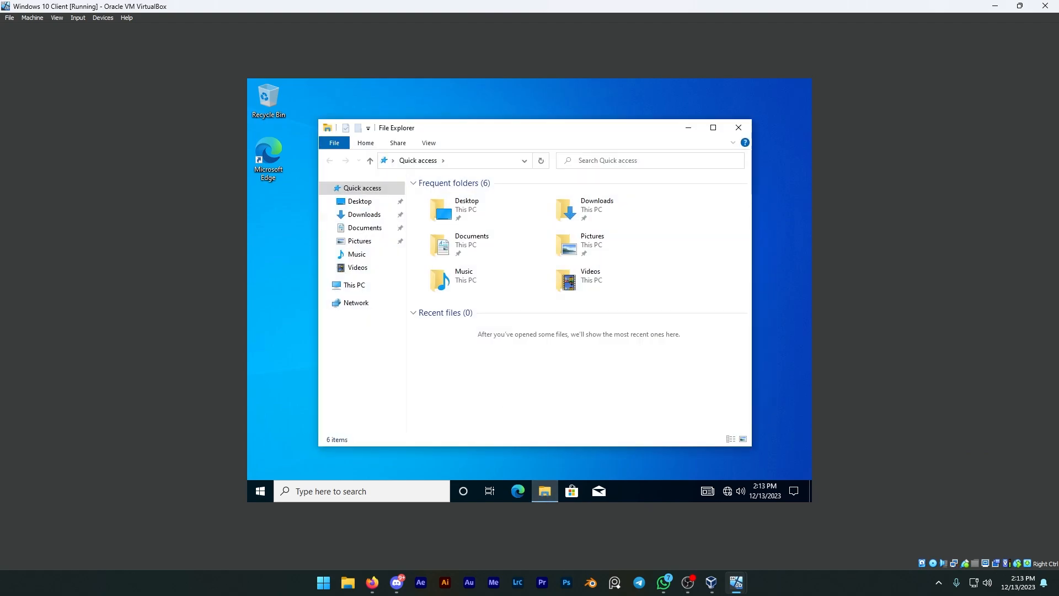
{"action": "left_click", "coordinate": [352, 286]}
{"action": "left_click", "coordinate": [356, 303]}
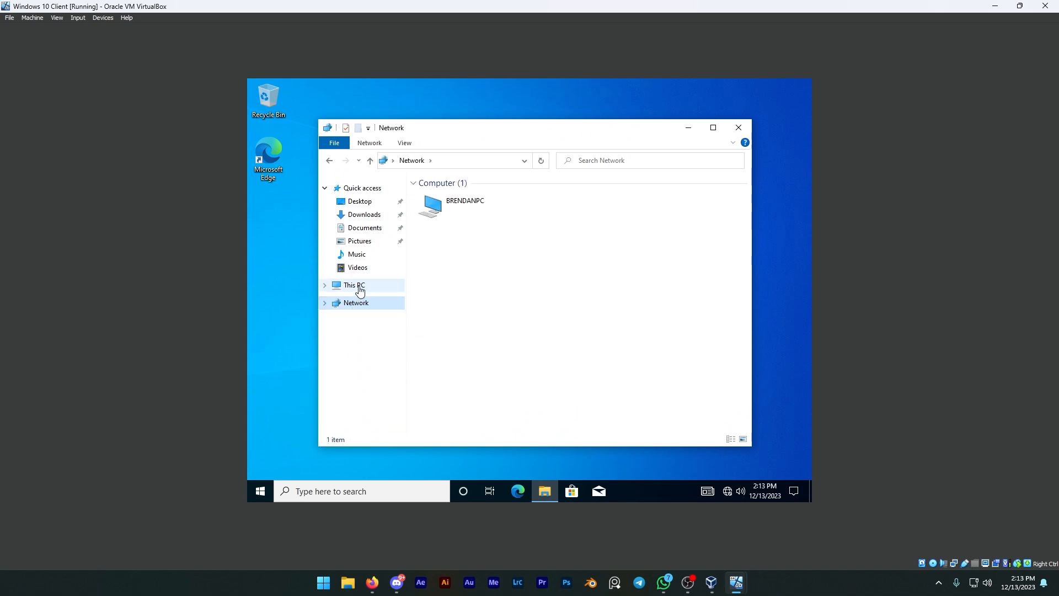
{"action": "left_click", "coordinate": [358, 290]}
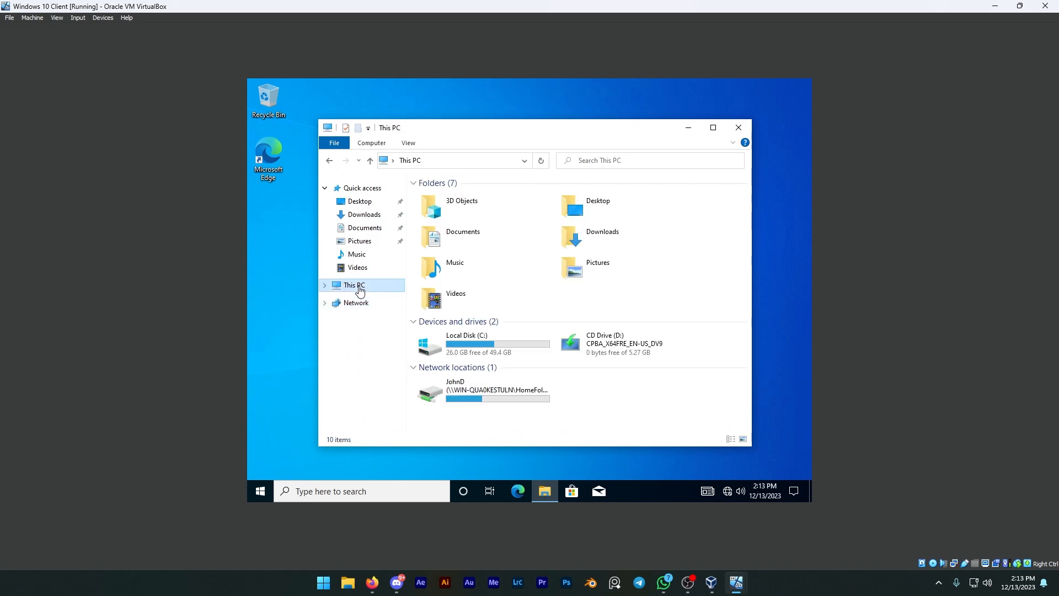
{"action": "left_click", "coordinate": [511, 389]}
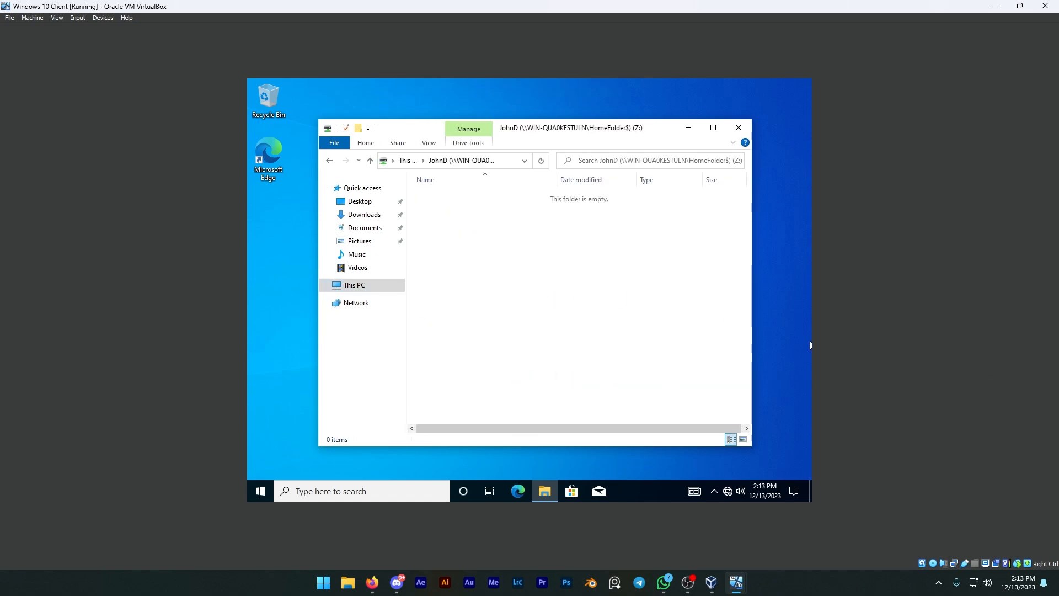
Go back to This PC and reopen the mapped Z: network location
{"action": "key", "text": "alt+Tab"}
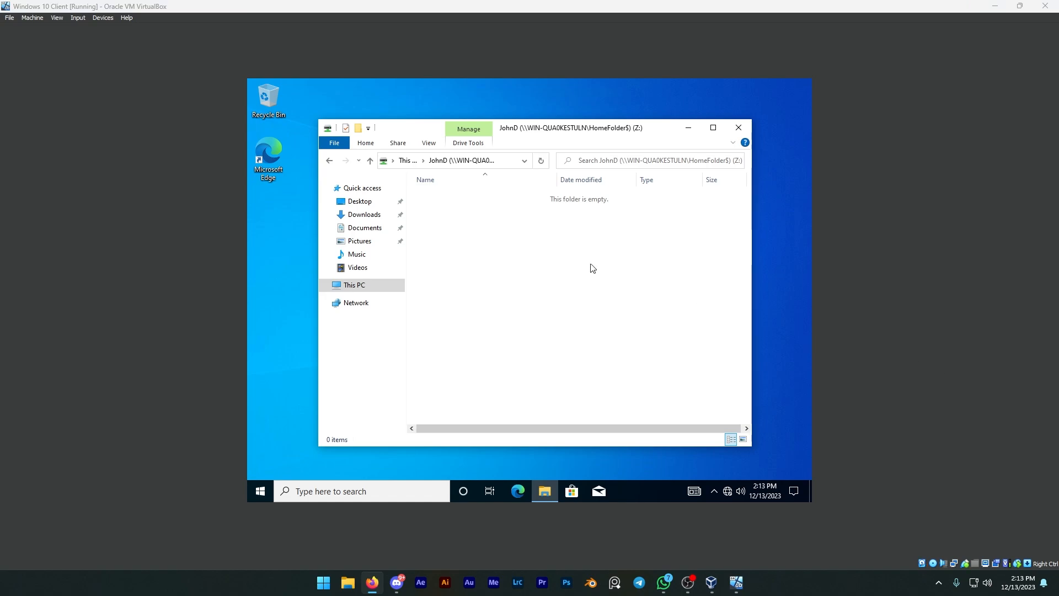
{"action": "left_click", "coordinate": [497, 224]}
{"action": "left_click", "coordinate": [370, 286]}
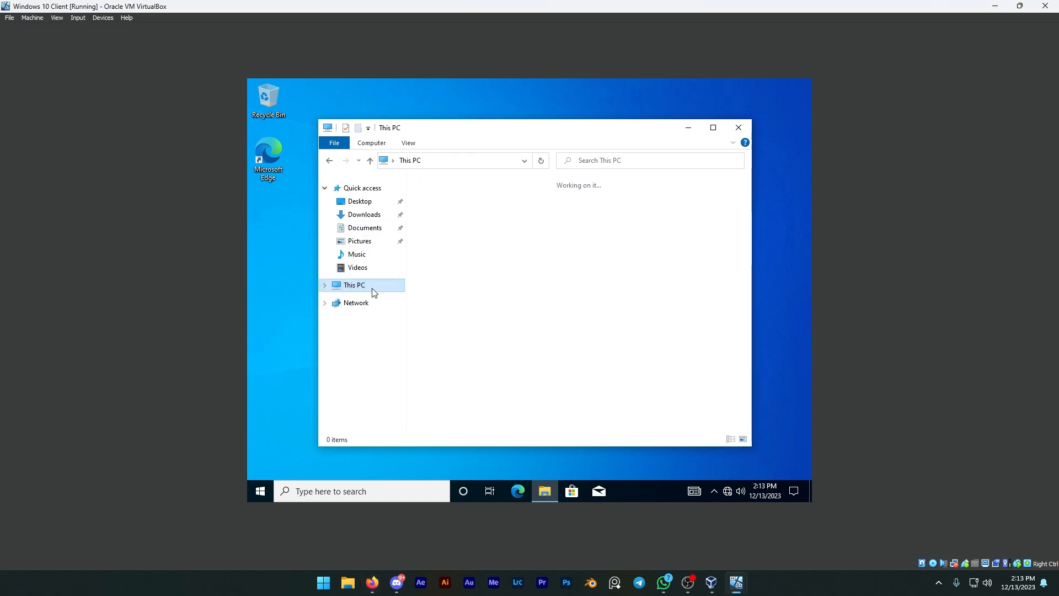
{"action": "left_click", "coordinate": [488, 394]}
{"action": "double_click", "coordinate": [488, 393]}
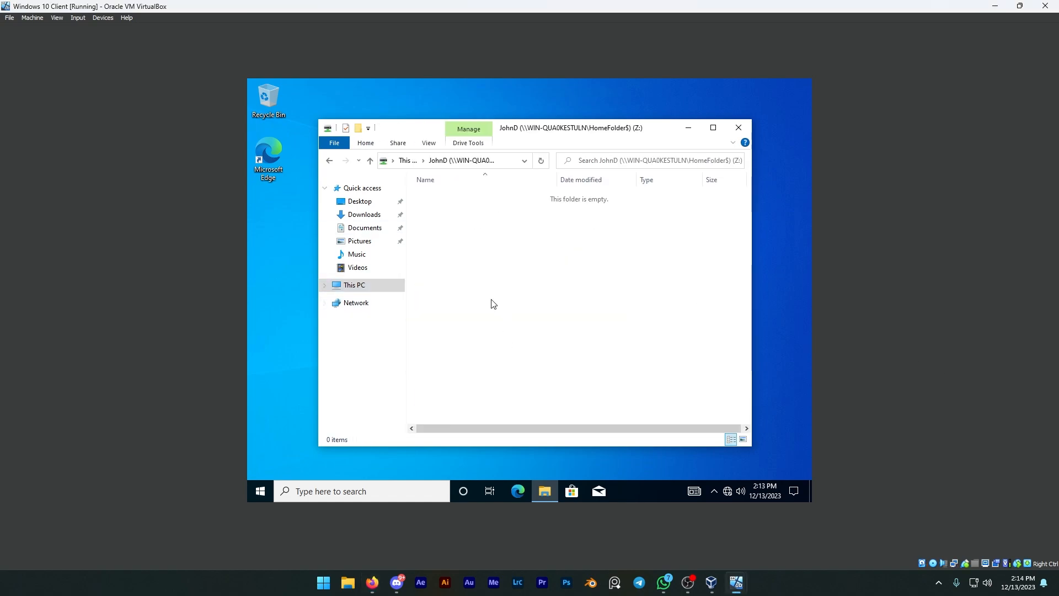
Create a new folder named Folder in the mapped Z: home drive
{"action": "right_click", "coordinate": [464, 207]}
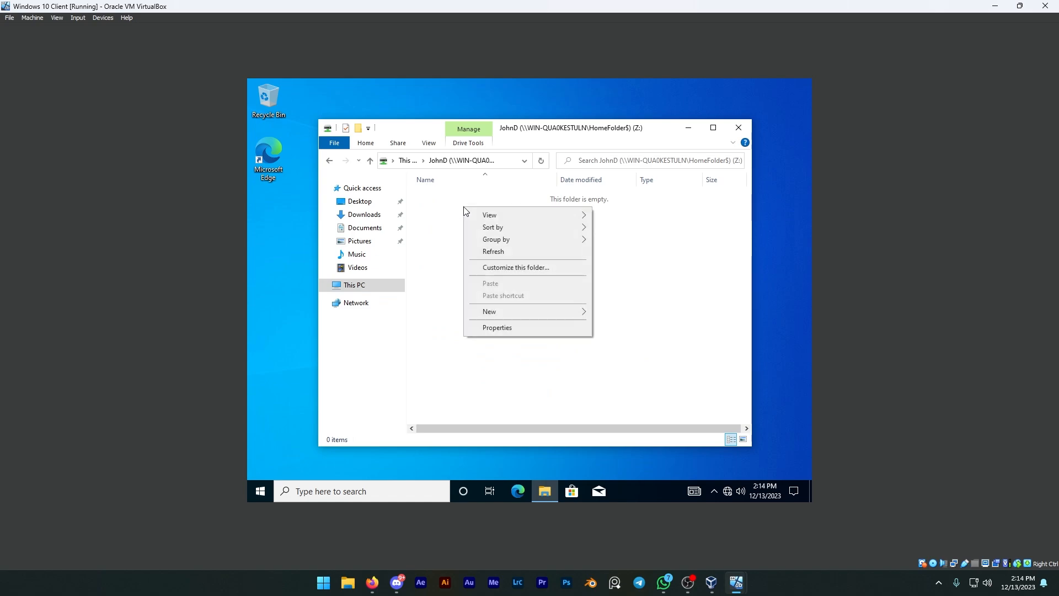
{"action": "mouse_move", "coordinate": [502, 316]}
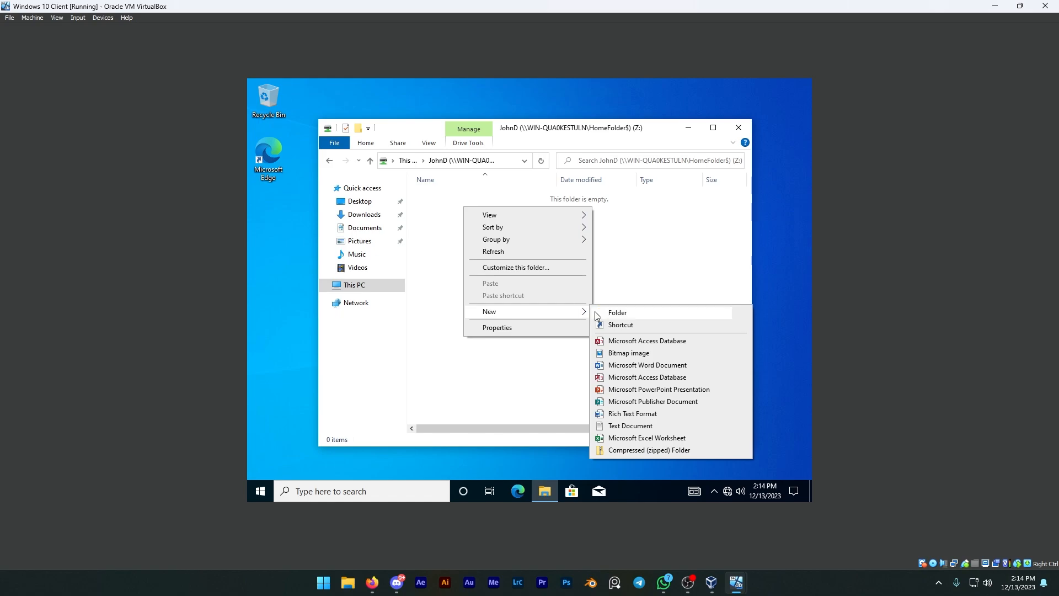
{"action": "left_click", "coordinate": [615, 316]}
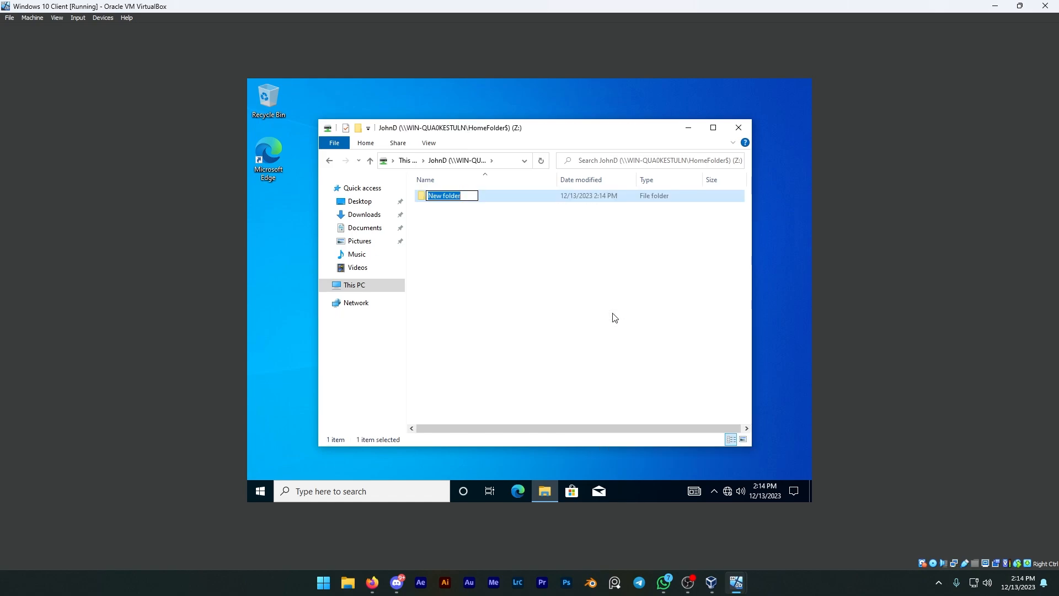
{"action": "type", "text": "Folder"}
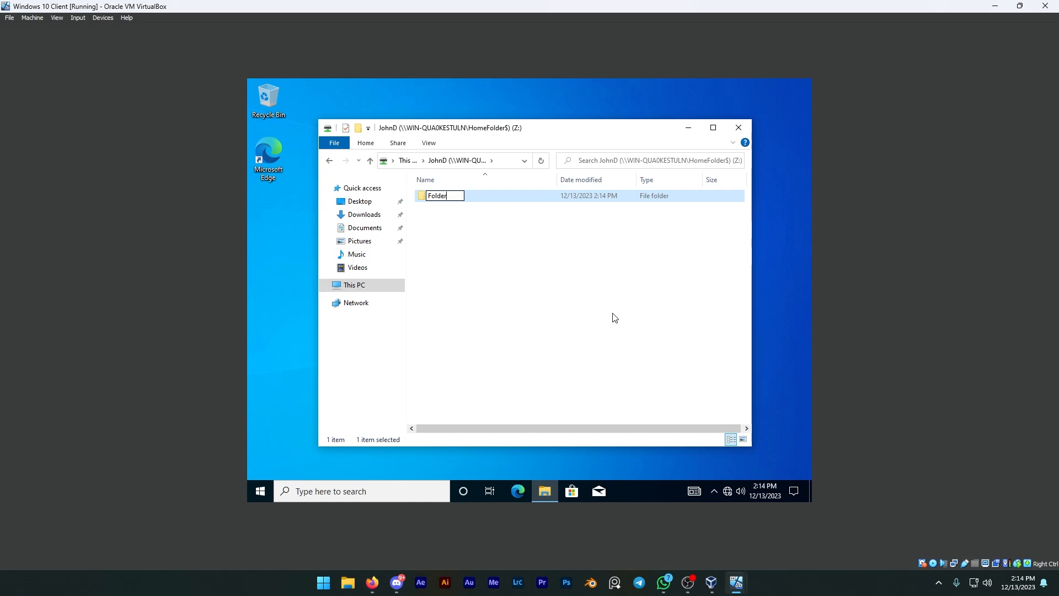
{"action": "key", "text": "Return"}
Create a new text document named Text in the mapped Z: home drive
{"action": "right_click", "coordinate": [578, 267]}
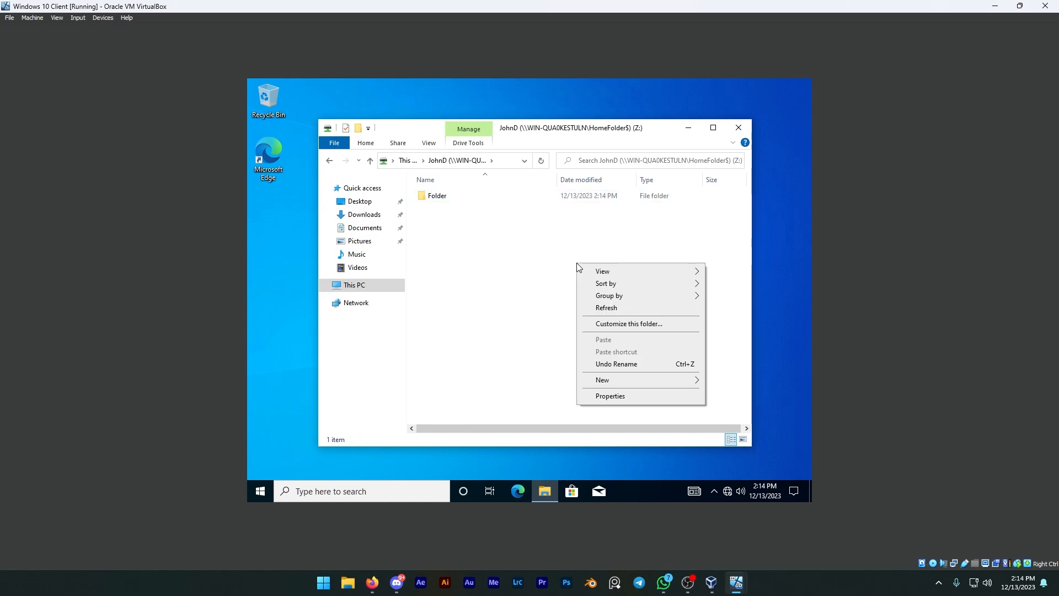
{"action": "mouse_move", "coordinate": [619, 381]}
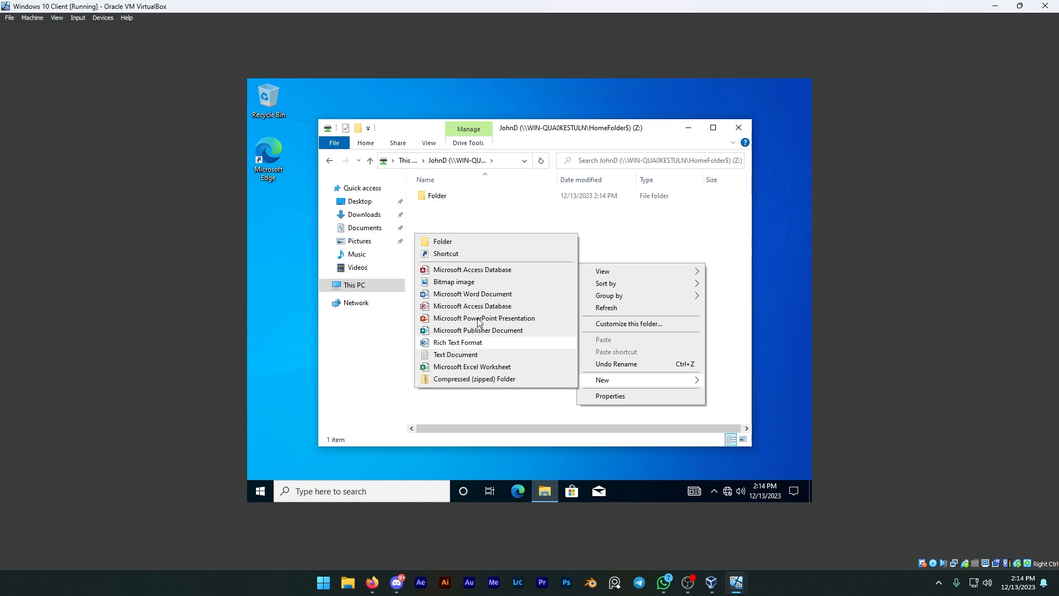
{"action": "left_click", "coordinate": [458, 355]}
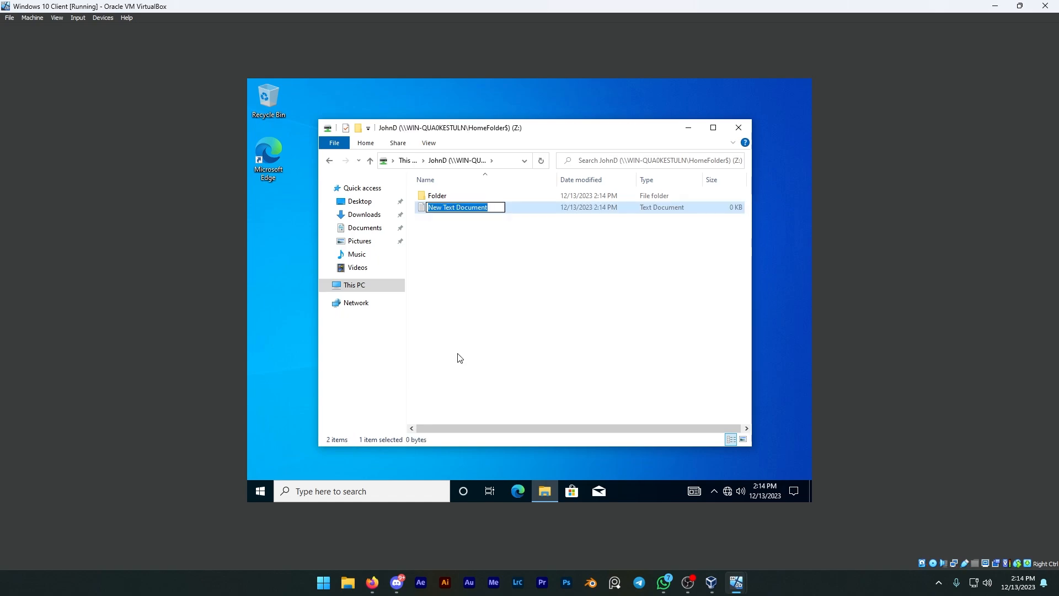
{"action": "type", "text": "Text"}
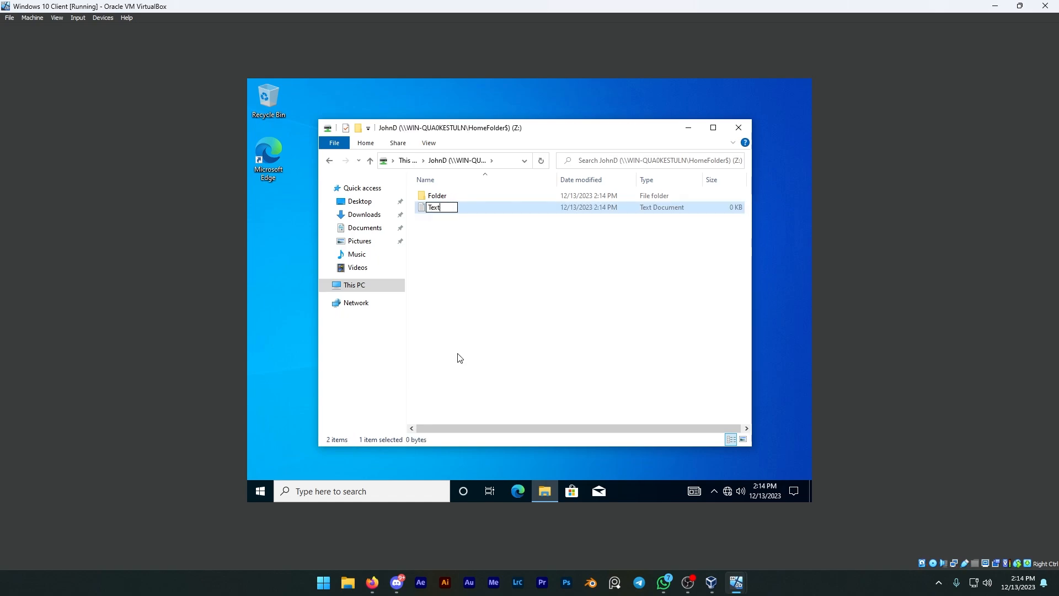
{"action": "key", "text": "Return"}
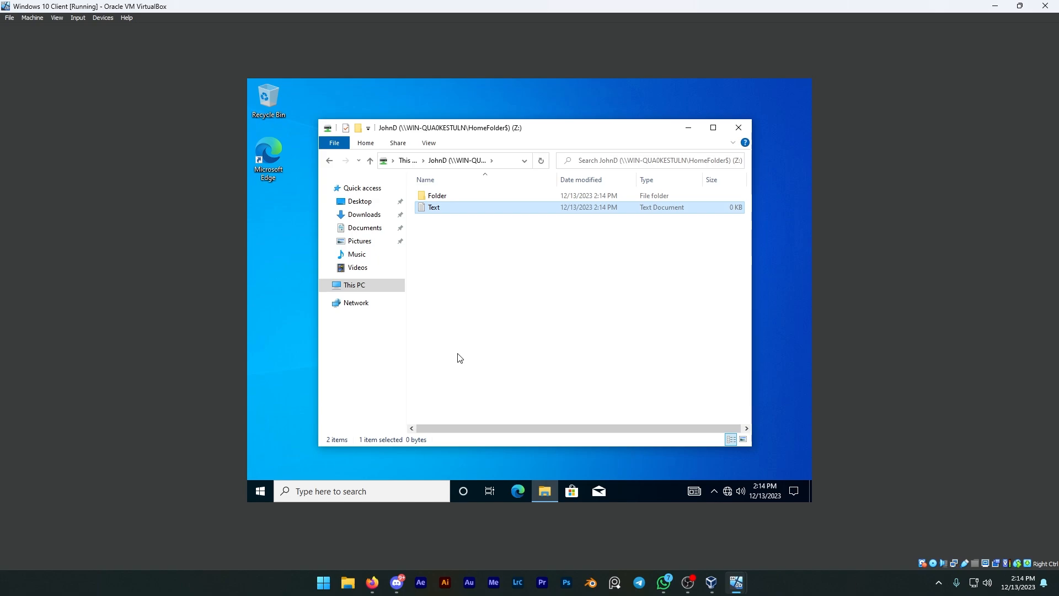
Switch to the Windows Server 2019 virtual machine and refresh the HomeFolder directory listing
{"action": "mouse_move", "coordinate": [742, 582]}
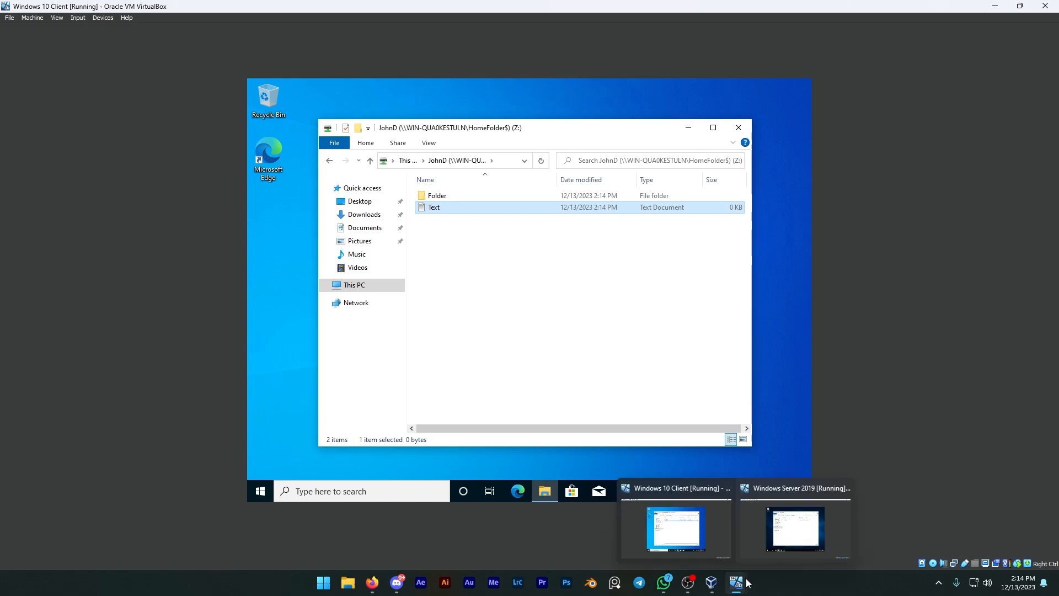
{"action": "left_click", "coordinate": [784, 542]}
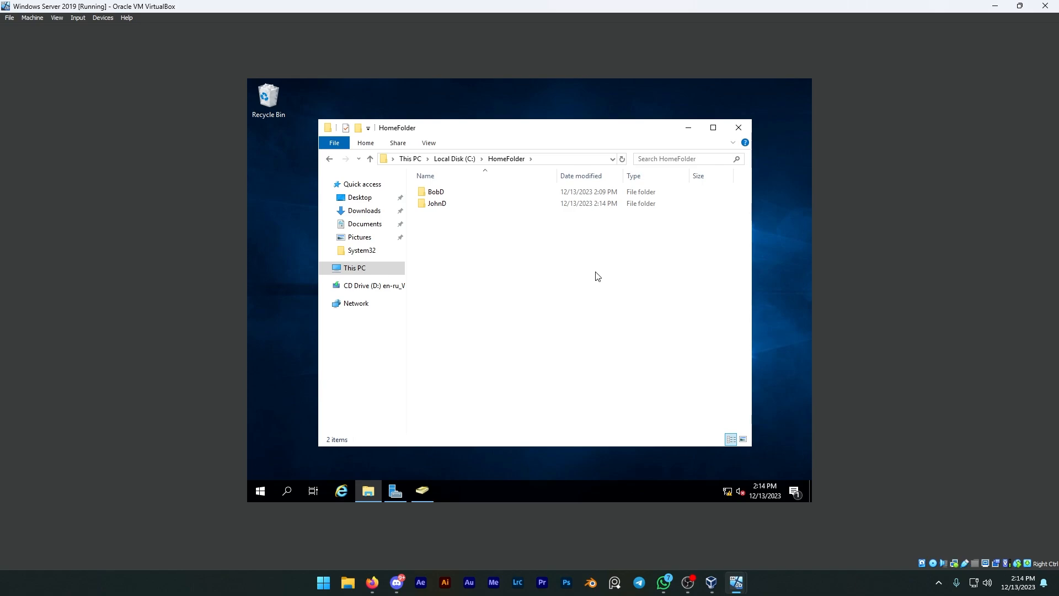
{"action": "mouse_move", "coordinate": [456, 212]}
{"action": "right_click", "coordinate": [478, 238]}
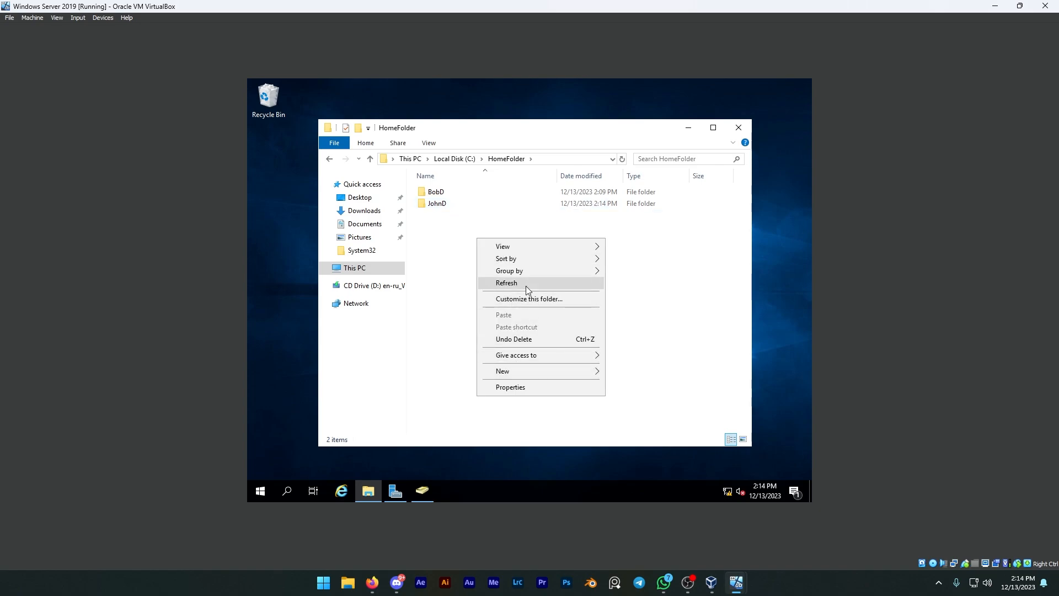
{"action": "left_click", "coordinate": [526, 286]}
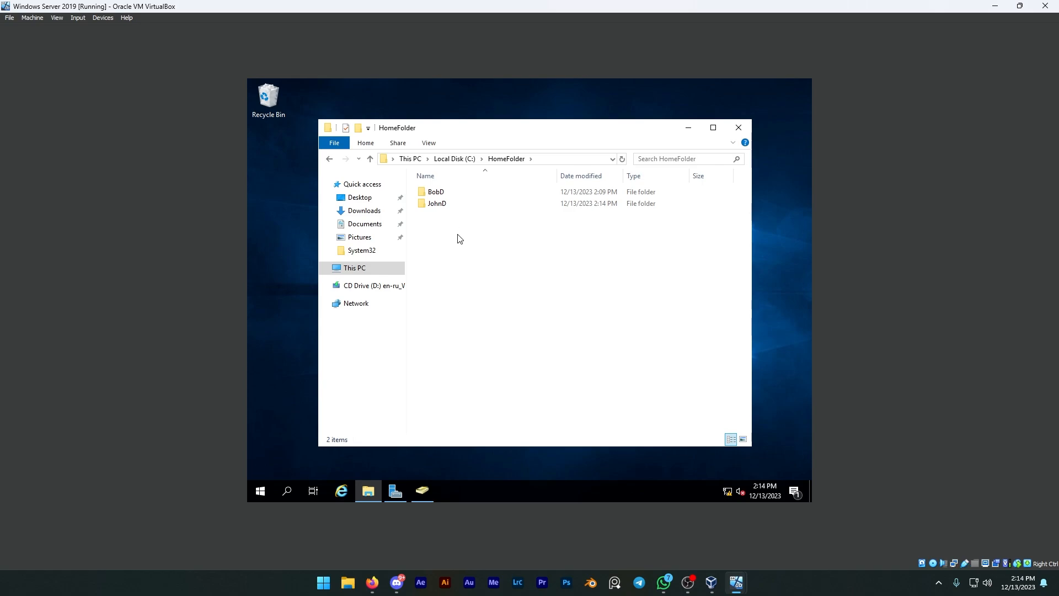
Browse from This PC through Local Disk (C:) and HomeFolder into the client user's own home folder
{"action": "left_click", "coordinate": [366, 268]}
{"action": "double_click", "coordinate": [502, 329]}
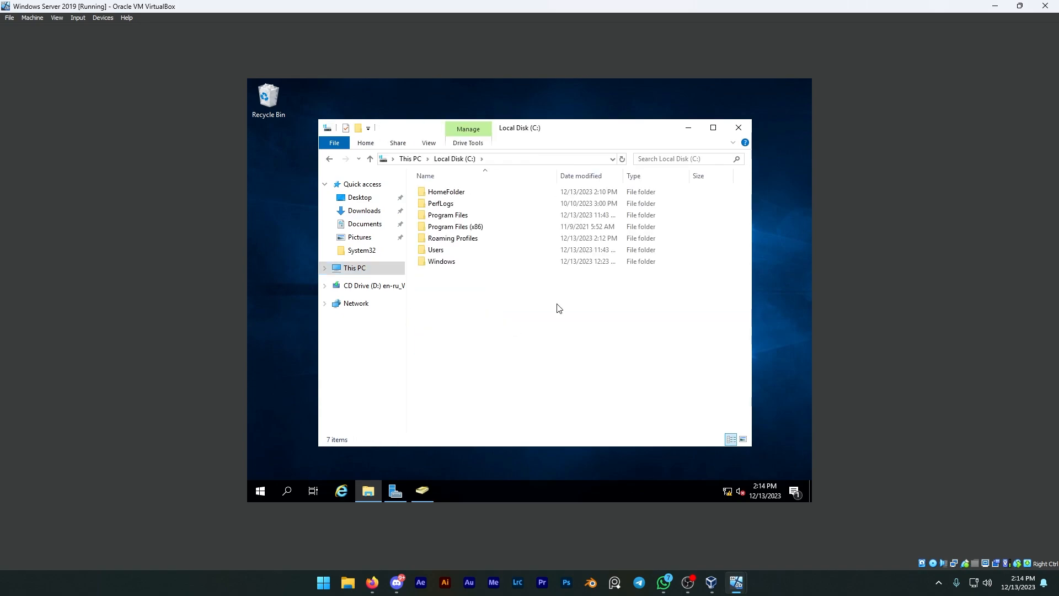
{"action": "double_click", "coordinate": [484, 194]}
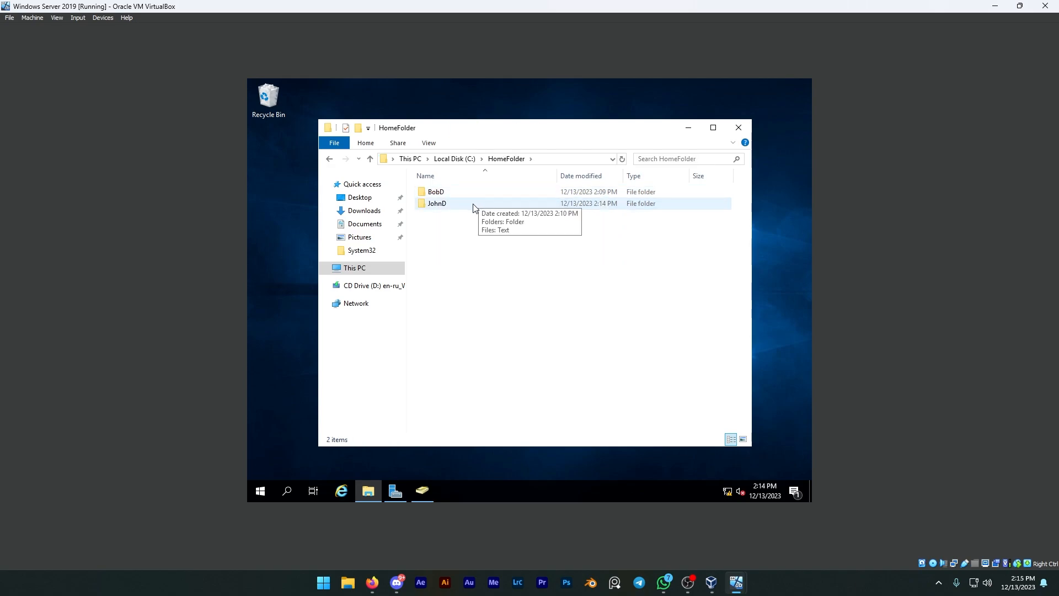
{"action": "double_click", "coordinate": [473, 205]}
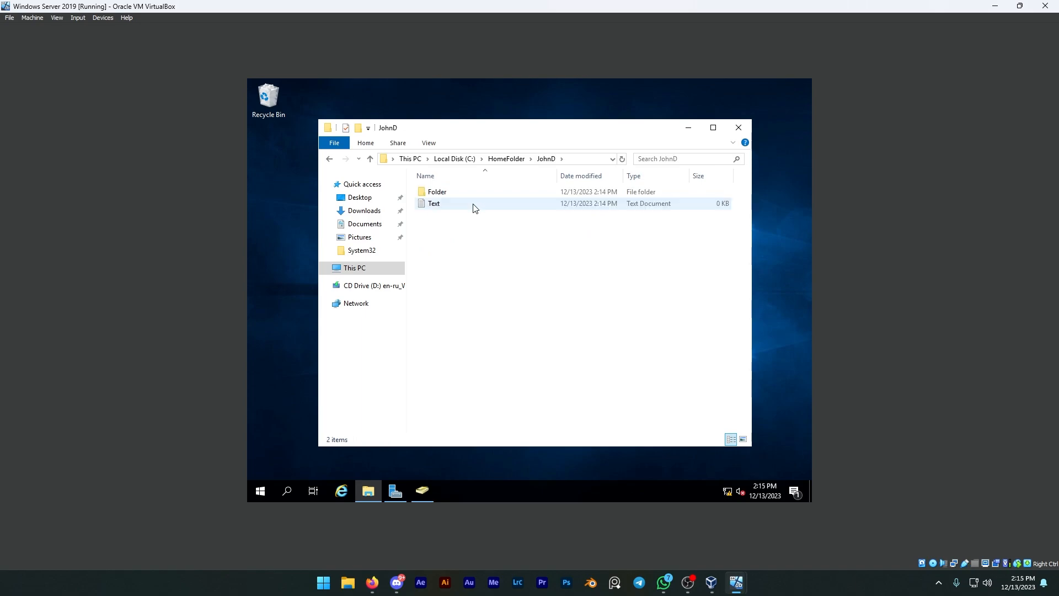
{"action": "left_click_drag", "start_coordinate": [557, 233], "coordinate": [415, 179]}
{"action": "left_click", "coordinate": [546, 223]}
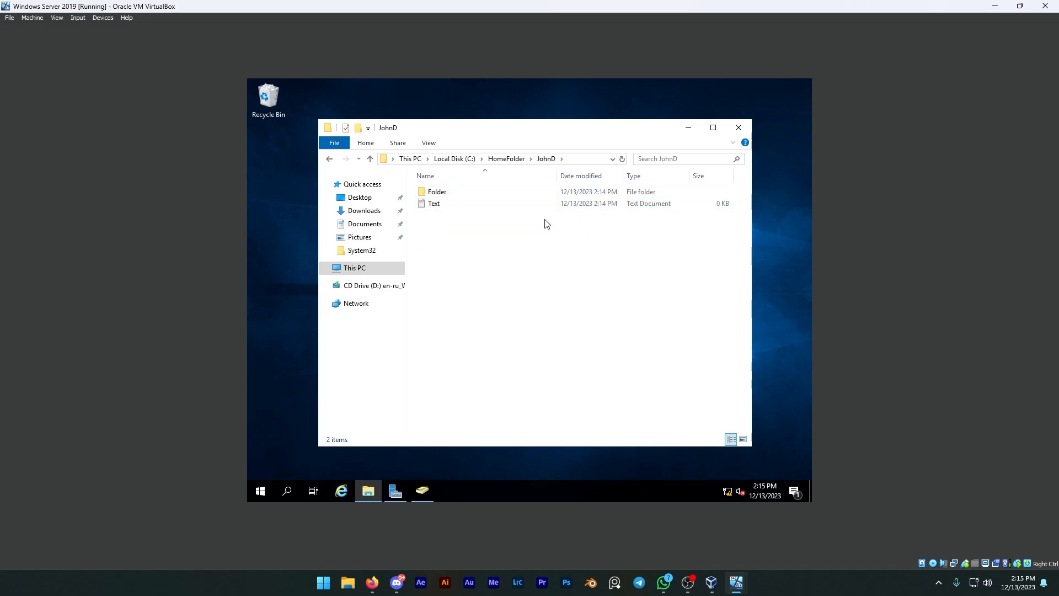
{"action": "left_click_drag", "start_coordinate": [500, 217], "coordinate": [569, 189]}
{"action": "left_click", "coordinate": [546, 228]}
{"action": "left_click_drag", "start_coordinate": [507, 229], "coordinate": [572, 190]}
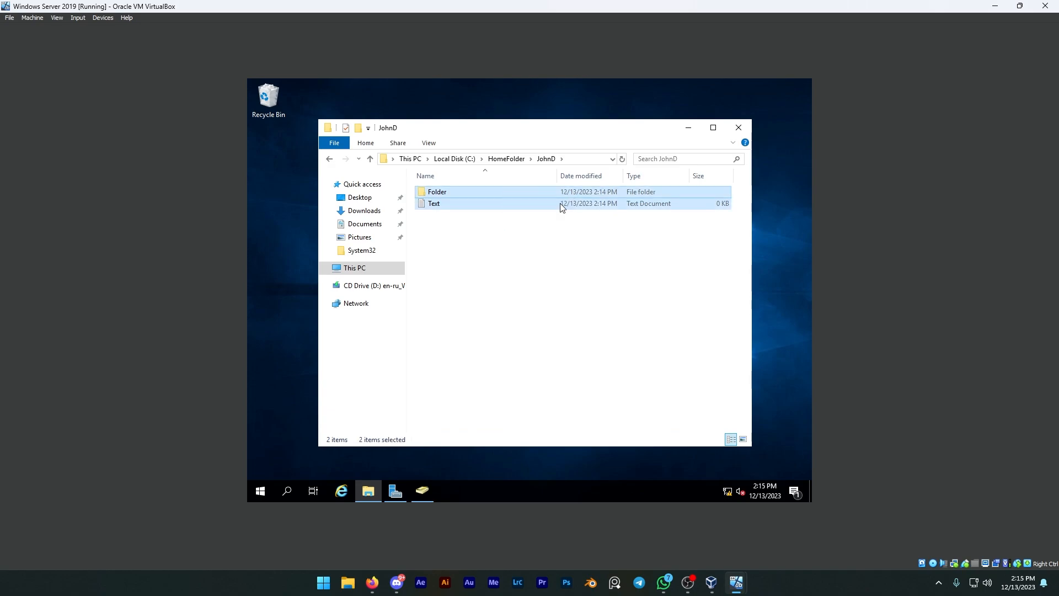
{"action": "left_click", "coordinate": [540, 227]}
{"action": "left_click_drag", "start_coordinate": [530, 229], "coordinate": [608, 187]}
{"action": "left_click", "coordinate": [546, 229]}
{"action": "left_click_drag", "start_coordinate": [544, 228], "coordinate": [605, 194]}
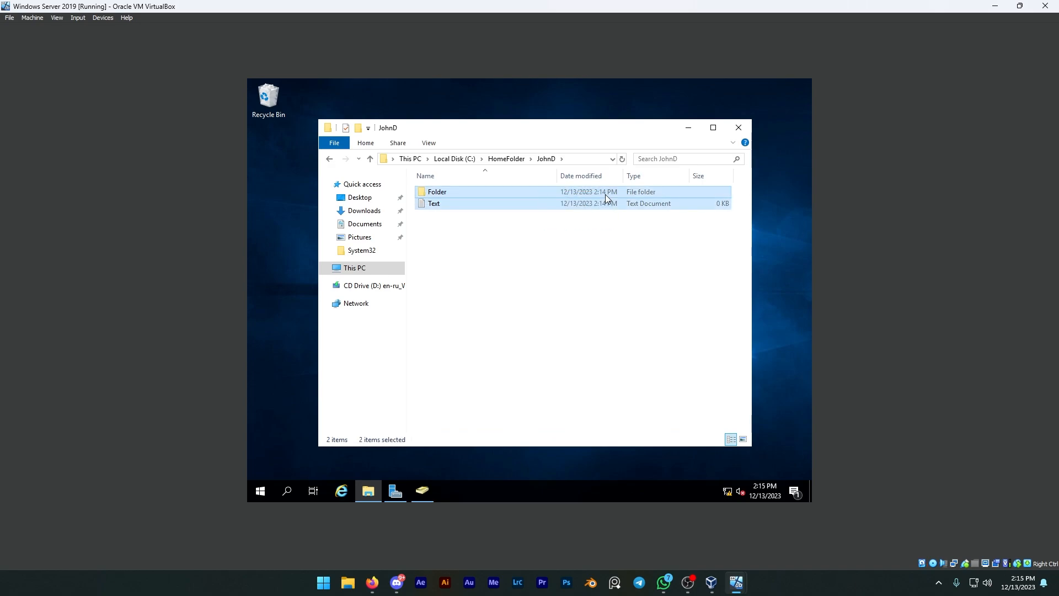
{"action": "left_click", "coordinate": [564, 223]}
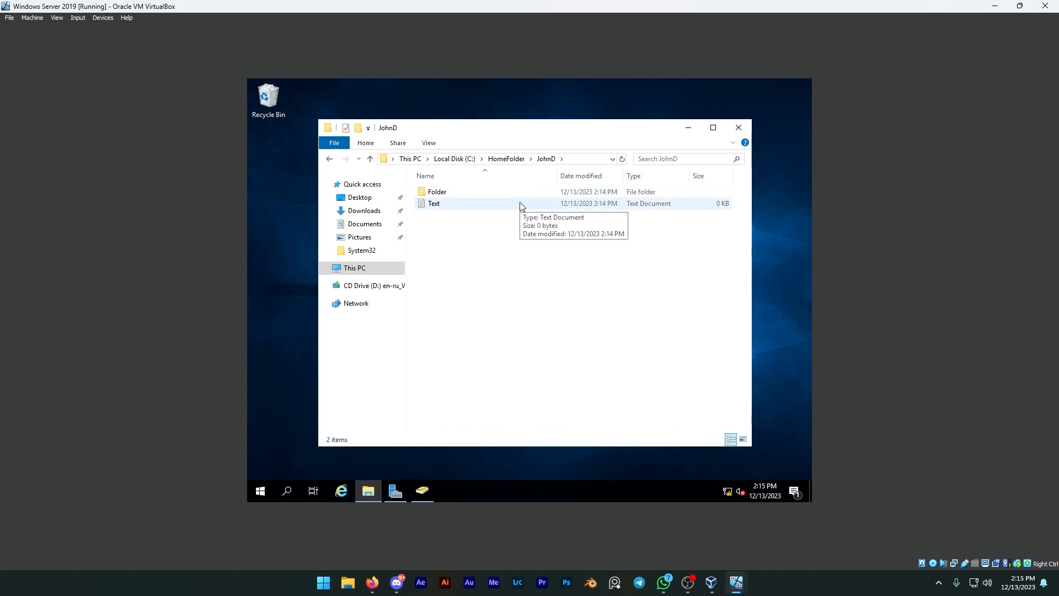
Write "Hello" in the Text document in the user's home folder on the server, save it and close Notepad
{"action": "double_click", "coordinate": [521, 205]}
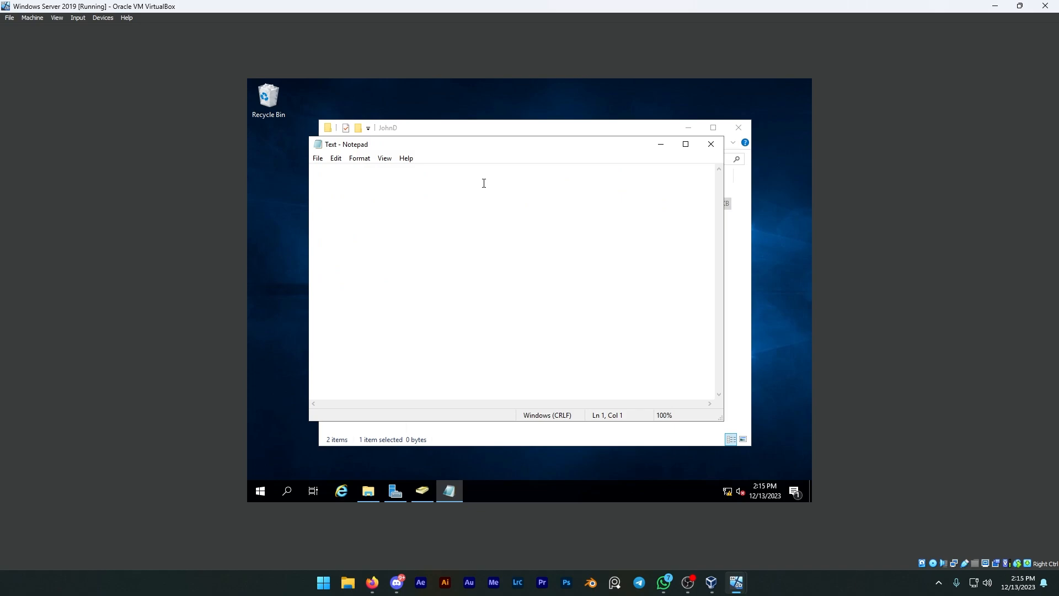
{"action": "type", "text": "Hello"}
{"action": "left_click", "coordinate": [318, 158]}
{"action": "left_click", "coordinate": [333, 193]}
{"action": "left_click", "coordinate": [711, 144]}
{"action": "left_click", "coordinate": [490, 243]}
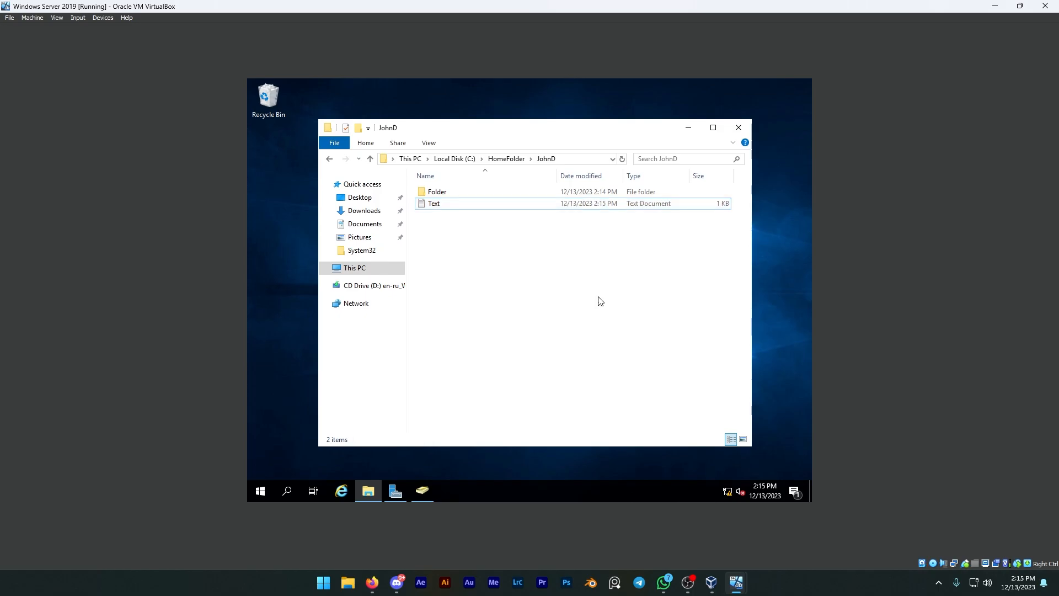
Switch to the Windows 10 Client virtual machine and refresh the mapped Z: home drive
{"action": "mouse_move", "coordinate": [736, 582]}
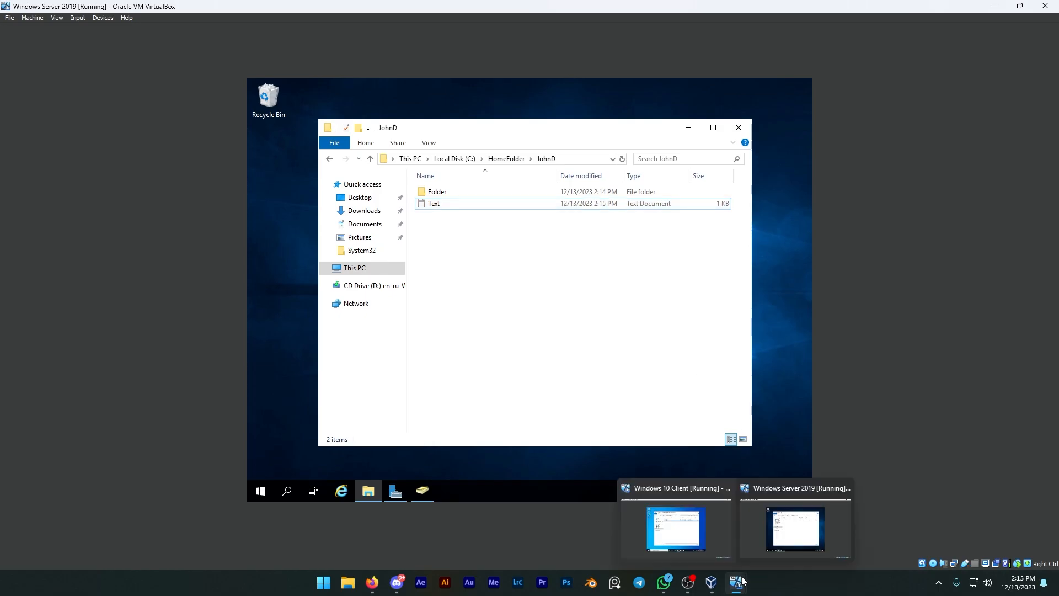
{"action": "left_click", "coordinate": [717, 538]}
{"action": "right_click", "coordinate": [468, 258]}
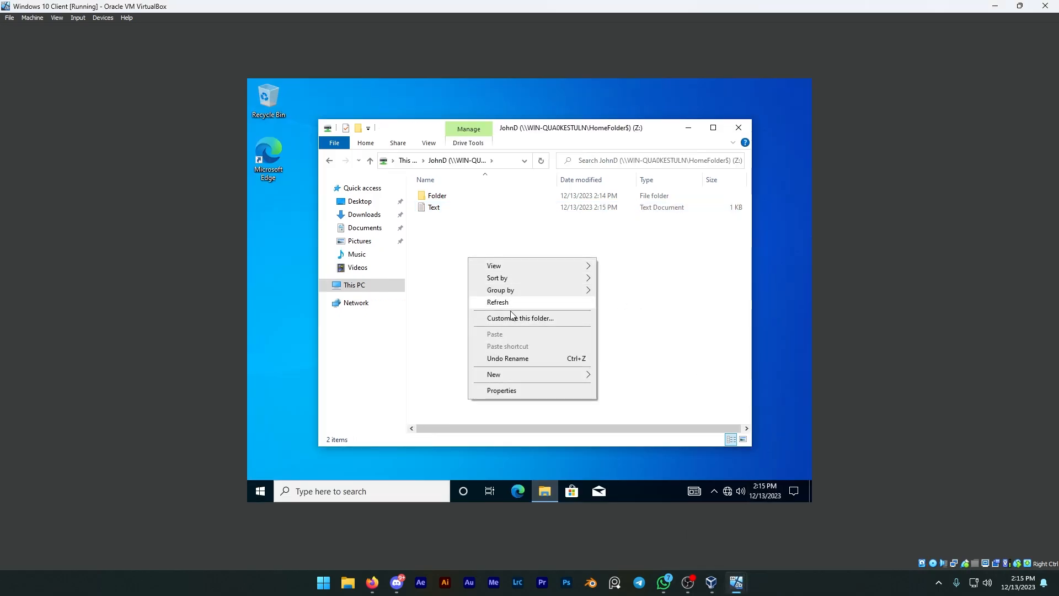
{"action": "left_click", "coordinate": [510, 304]}
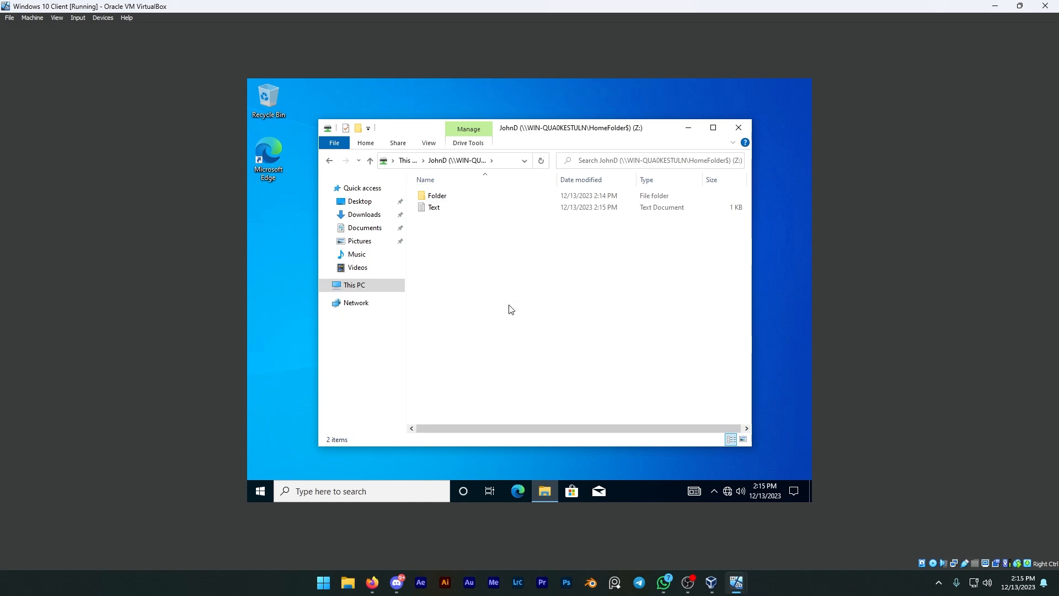
Open the Text document on the Z: drive to check its contents, and close Notepad and File Explorer
{"action": "double_click", "coordinate": [533, 207]}
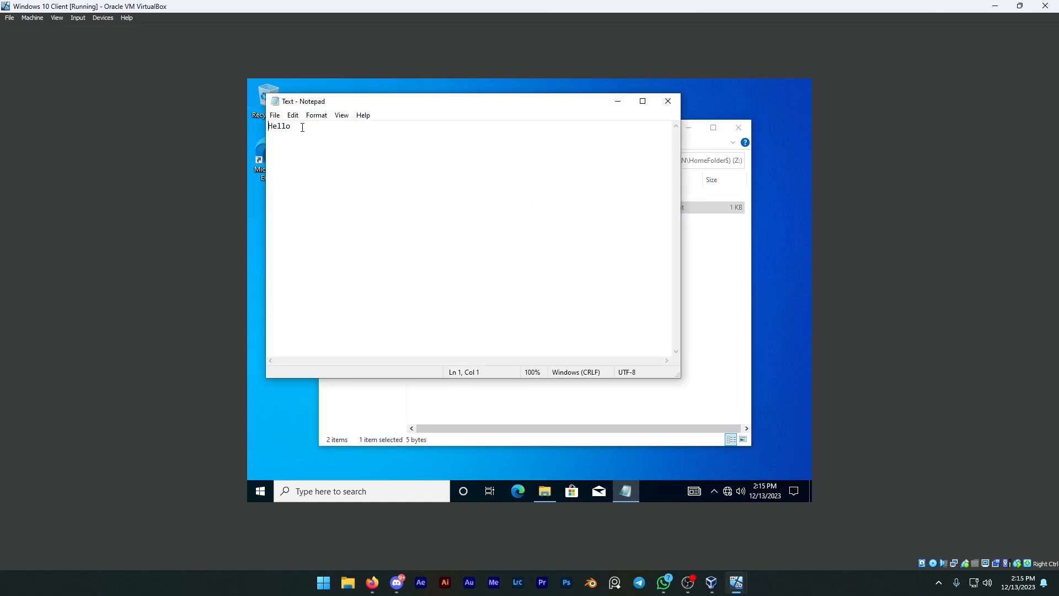
{"action": "left_click_drag", "start_coordinate": [302, 128], "coordinate": [268, 127]}
{"action": "left_click", "coordinate": [331, 134]}
{"action": "left_click", "coordinate": [678, 106]}
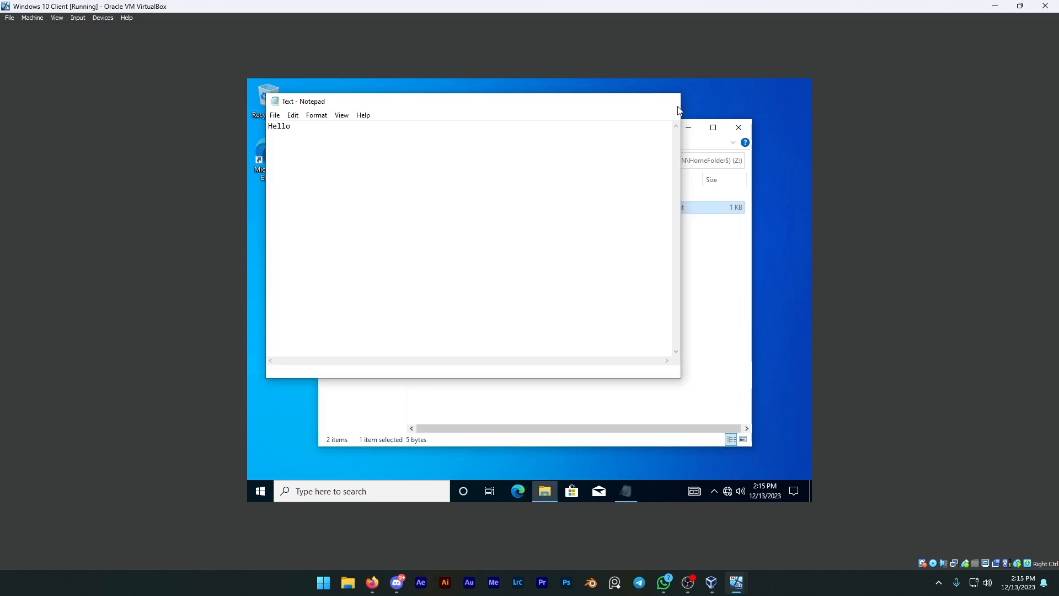
{"action": "left_click", "coordinate": [740, 127]}
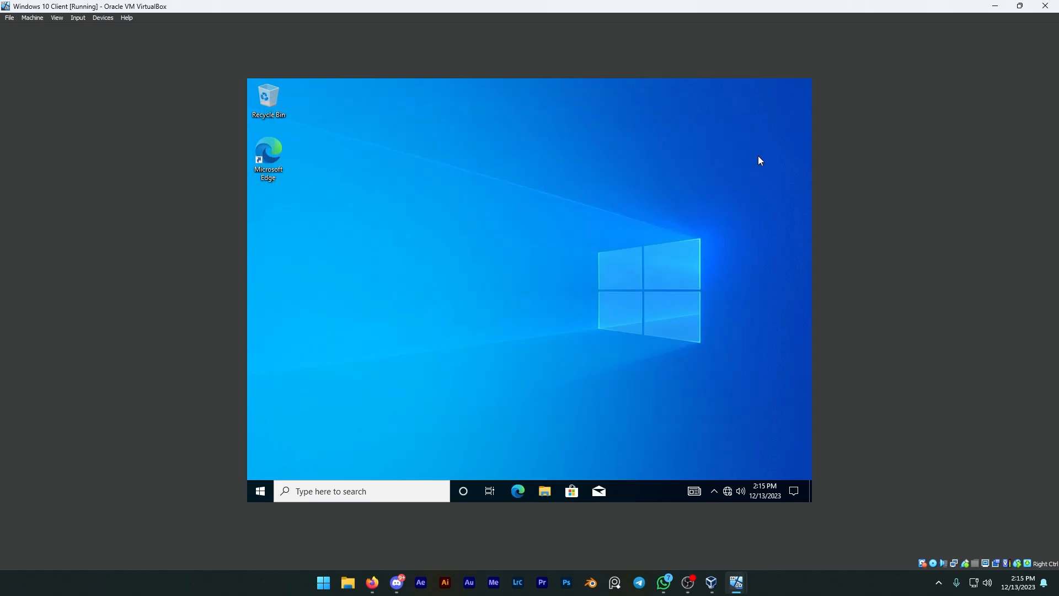
Switch back to the Windows Server 2019 virtual machine and close the File Explorer window showing the user's home folder
{"action": "mouse_move", "coordinate": [737, 582]}
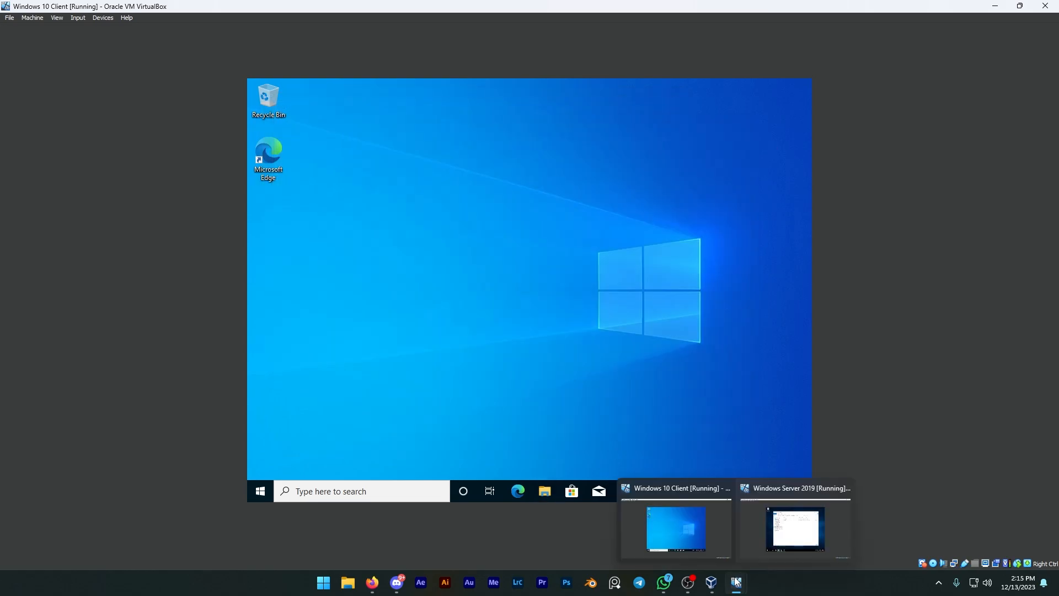
{"action": "left_click", "coordinate": [783, 513]}
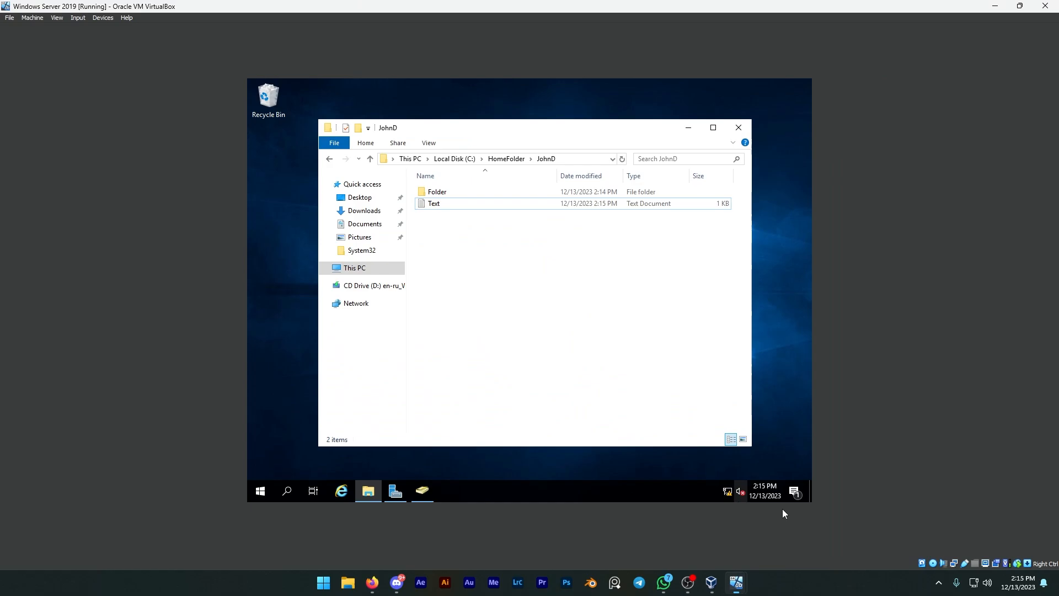
{"action": "left_click", "coordinate": [734, 135]}
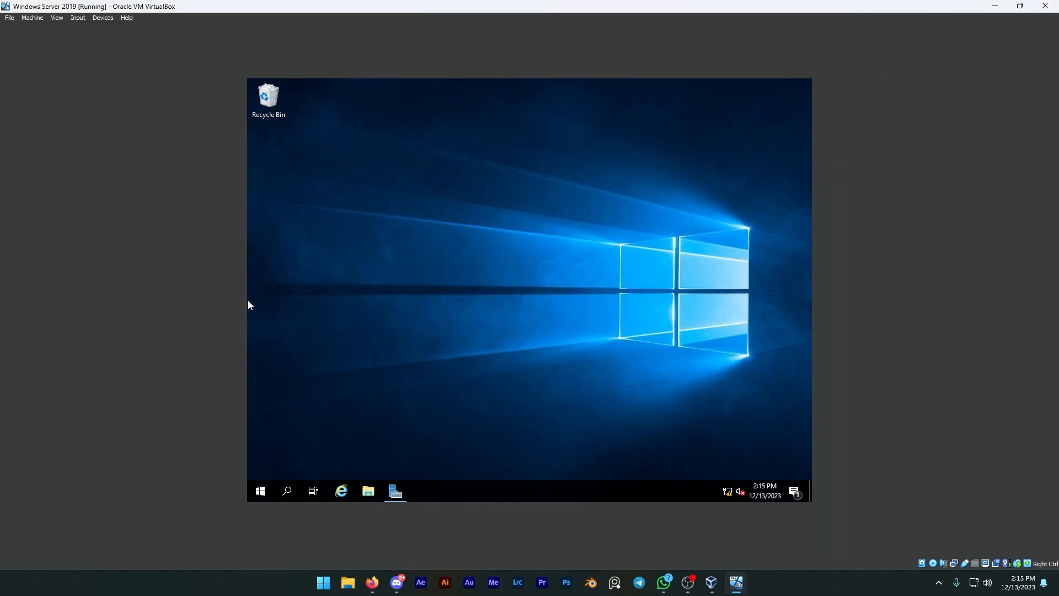